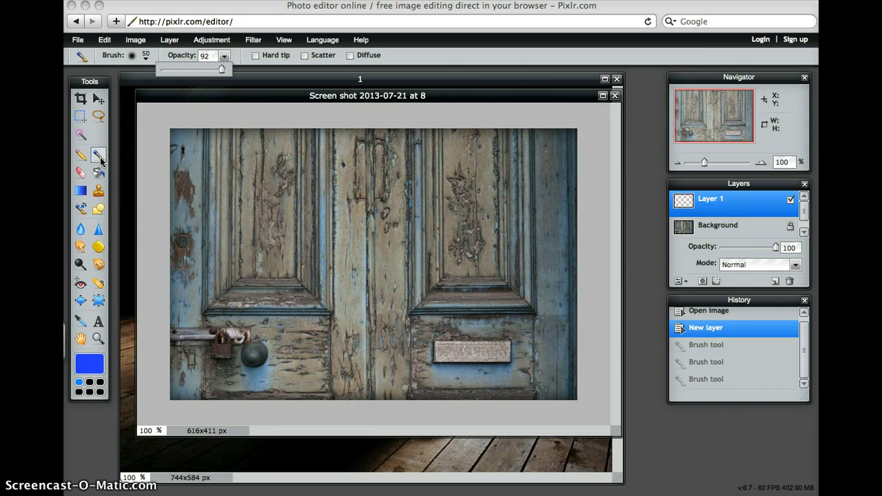
Pick light blue 33ccff from the web-safe palette and swap colours so it is the main colour
{"action": "left_click", "coordinate": [158, 250]}
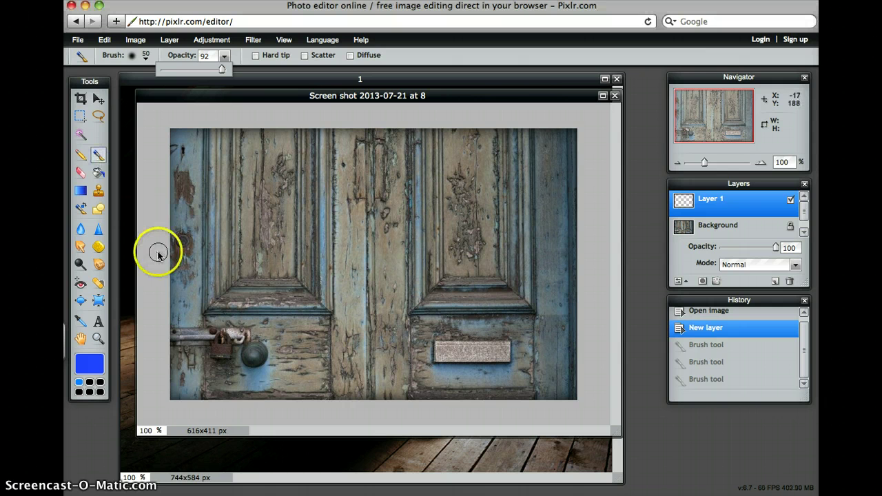
{"action": "left_click", "coordinate": [90, 364]}
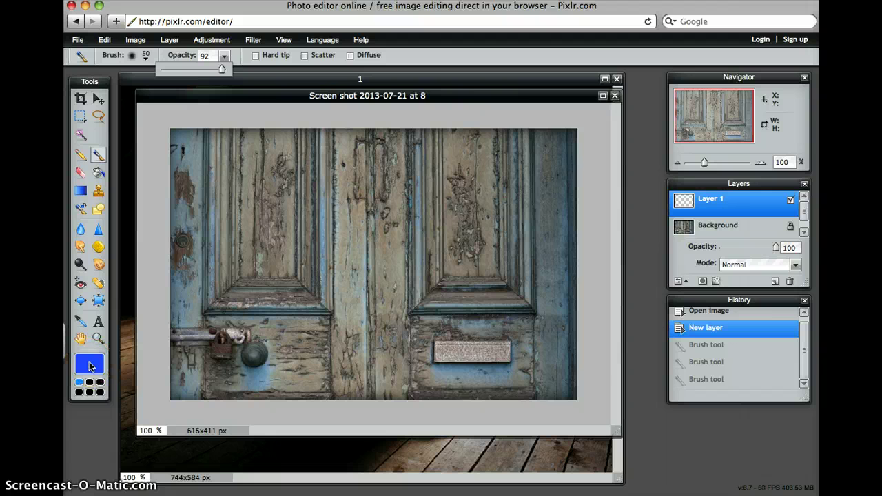
{"action": "left_click", "coordinate": [90, 365]}
{"action": "left_click", "coordinate": [399, 126]}
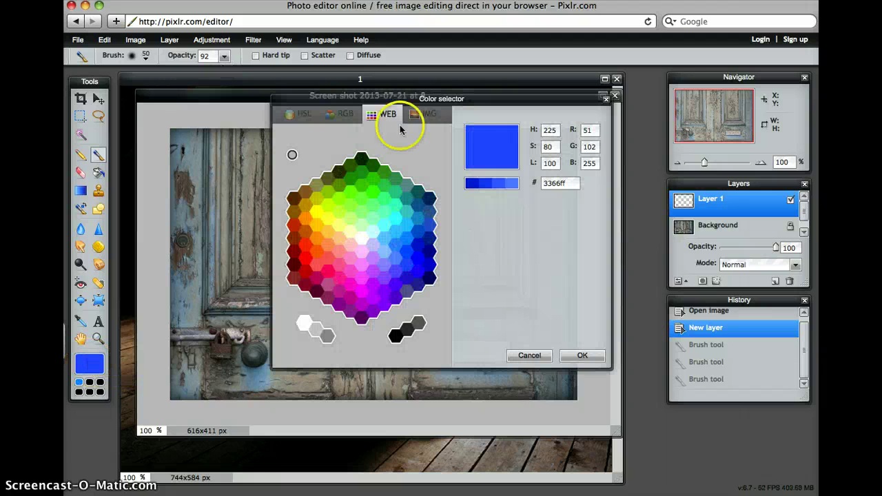
{"action": "left_click", "coordinate": [301, 114]}
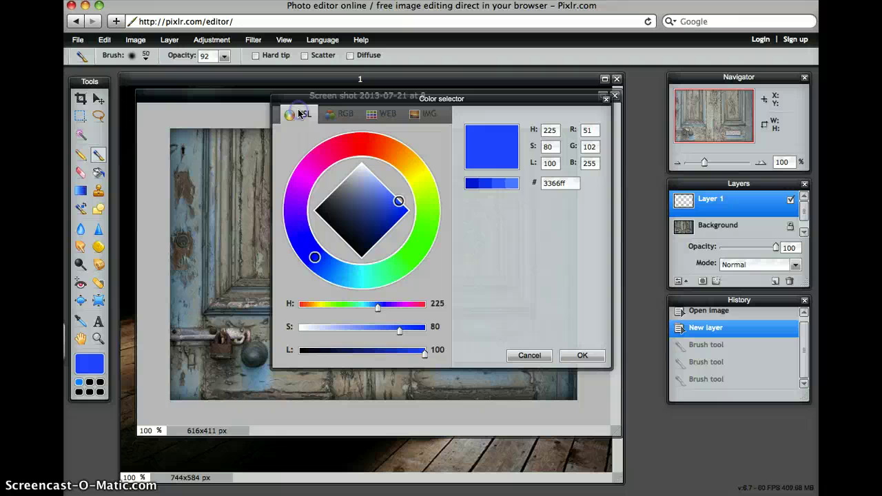
{"action": "left_click", "coordinate": [387, 115]}
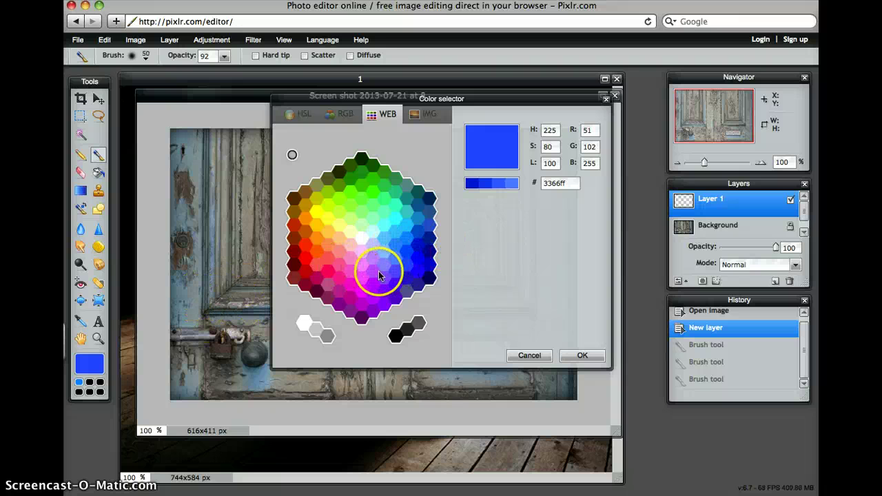
{"action": "left_click", "coordinate": [396, 235]}
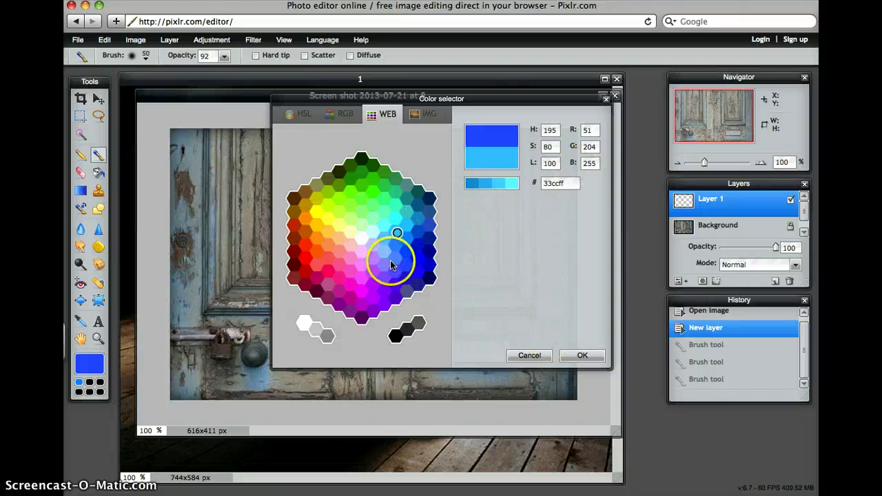
{"action": "left_click", "coordinate": [579, 354]}
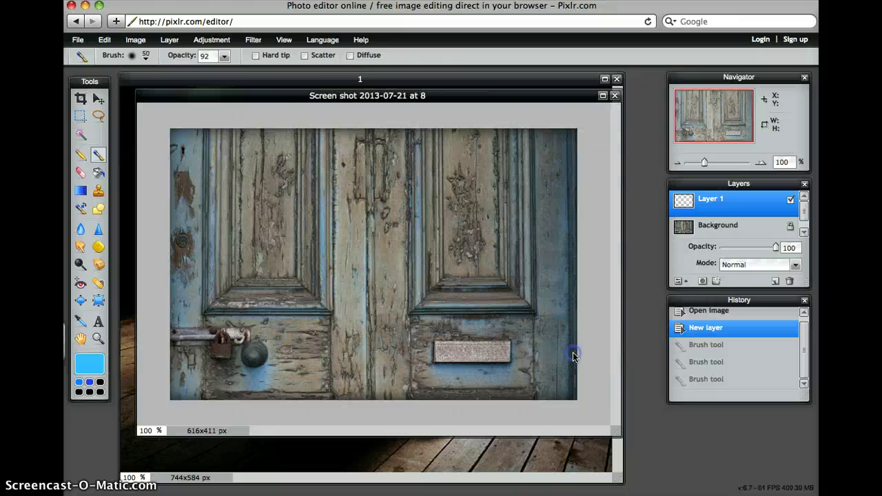
{"action": "left_click", "coordinate": [90, 383]}
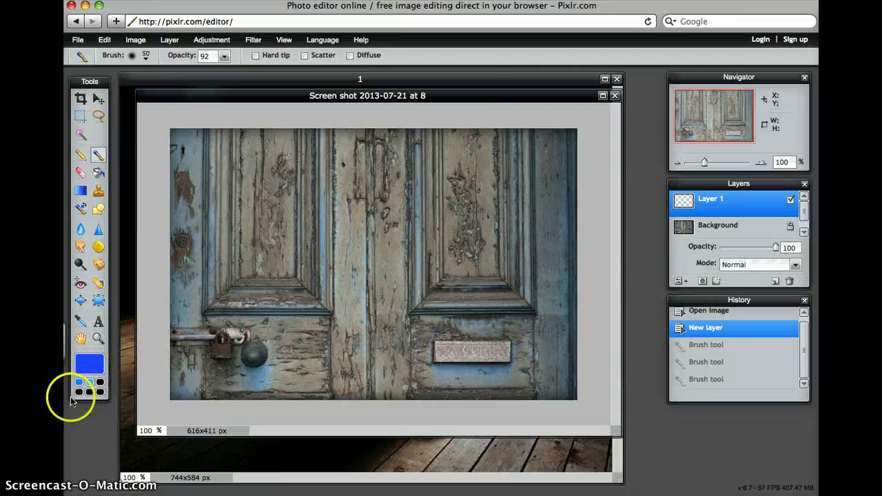
Restore light blue as main colour and choose the soft 70 brush, resized to about 201 diameter
{"action": "left_click", "coordinate": [88, 382]}
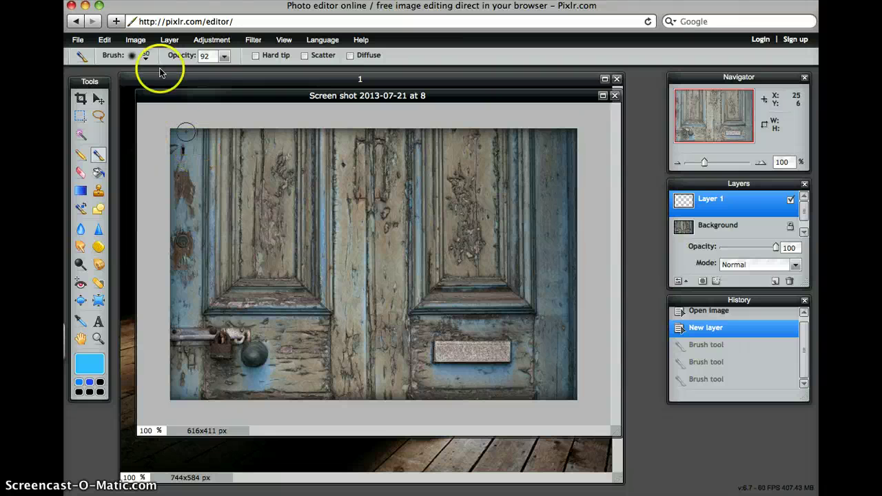
{"action": "left_click", "coordinate": [144, 55]}
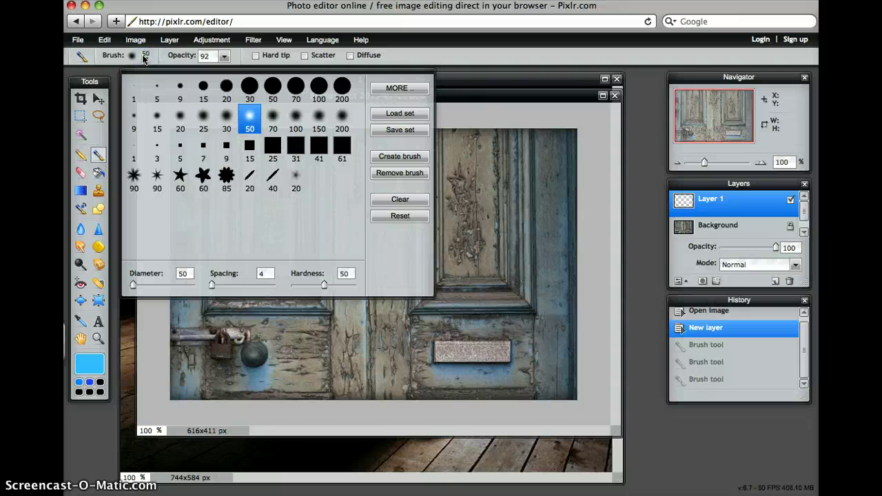
{"action": "left_click", "coordinate": [273, 116]}
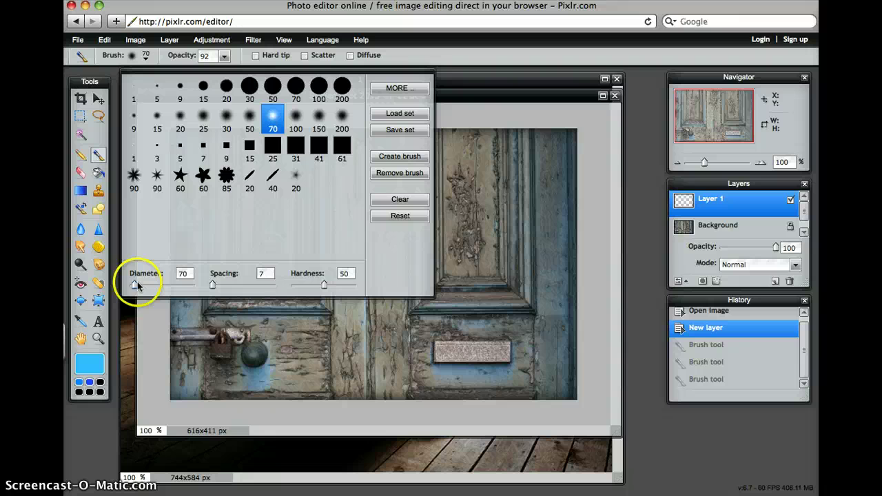
{"action": "left_click_drag", "start_coordinate": [135, 283], "coordinate": [155, 285]}
{"action": "left_click_drag", "start_coordinate": [212, 284], "coordinate": [230, 284]}
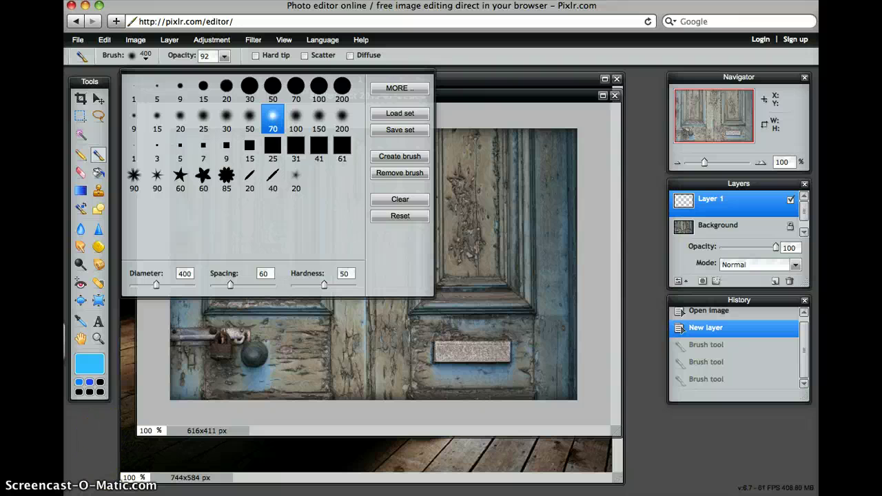
{"action": "left_click", "coordinate": [157, 286]}
{"action": "left_click_drag", "start_coordinate": [157, 287], "coordinate": [143, 288]}
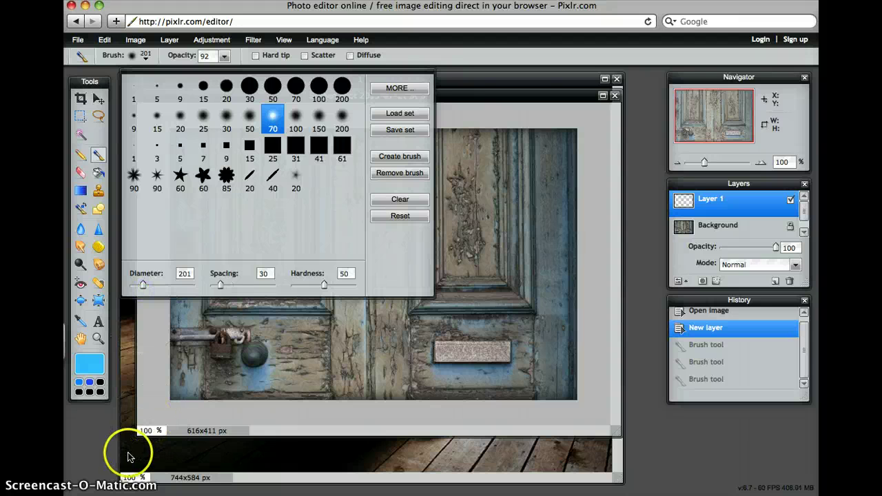
{"action": "left_click", "coordinate": [465, 245]}
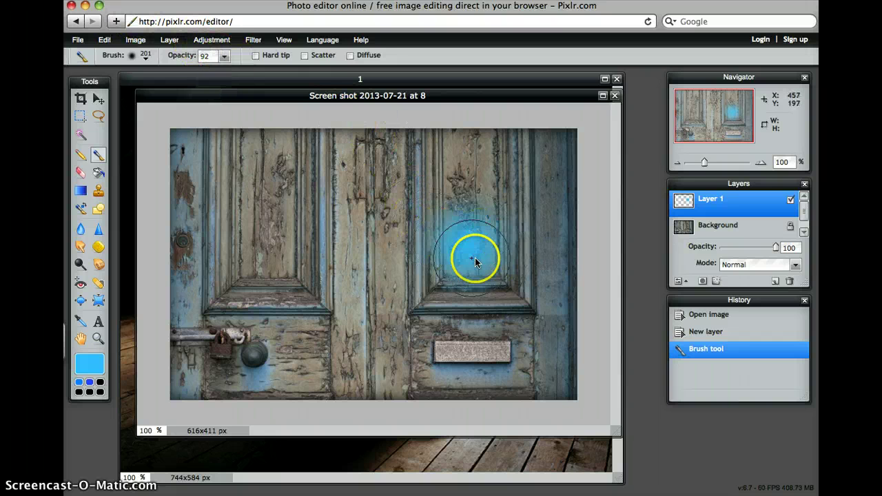
{"action": "mouse_move", "coordinate": [487, 242]}
{"action": "left_mouse_down"}
{"action": "mouse_move", "coordinate": [462, 187]}
{"action": "mouse_move", "coordinate": [465, 225]}
{"action": "mouse_move", "coordinate": [480, 241]}
{"action": "mouse_move", "coordinate": [490, 220]}
{"action": "mouse_move", "coordinate": [478, 179]}
{"action": "mouse_move", "coordinate": [470, 228]}
{"action": "left_mouse_up"}
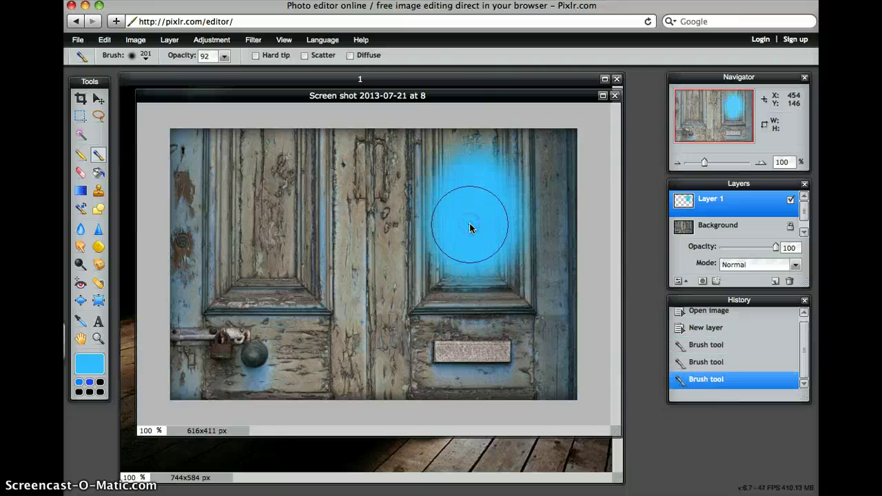
{"action": "left_click", "coordinate": [706, 362]}
{"action": "left_click", "coordinate": [703, 337]}
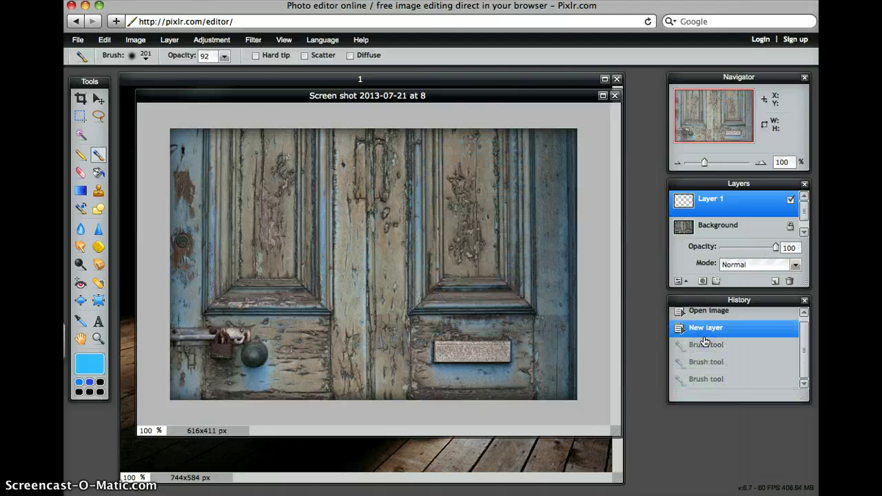
{"action": "left_click", "coordinate": [106, 40]}
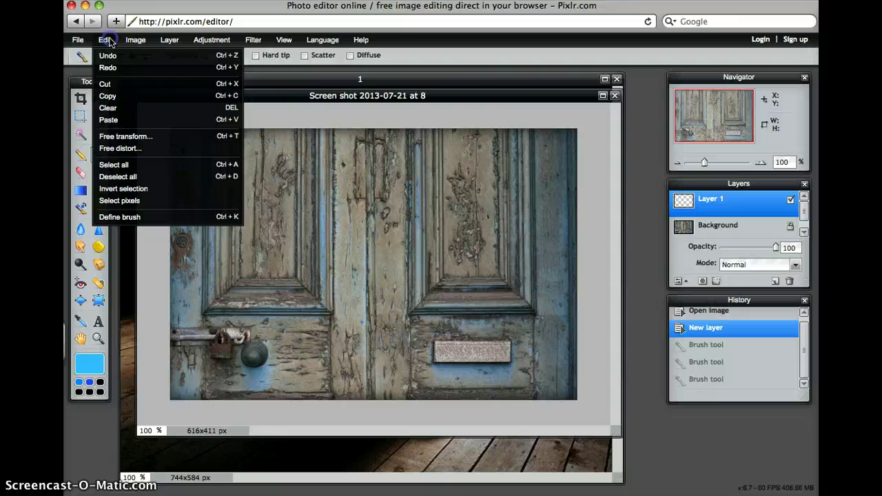
{"action": "left_click", "coordinate": [108, 41]}
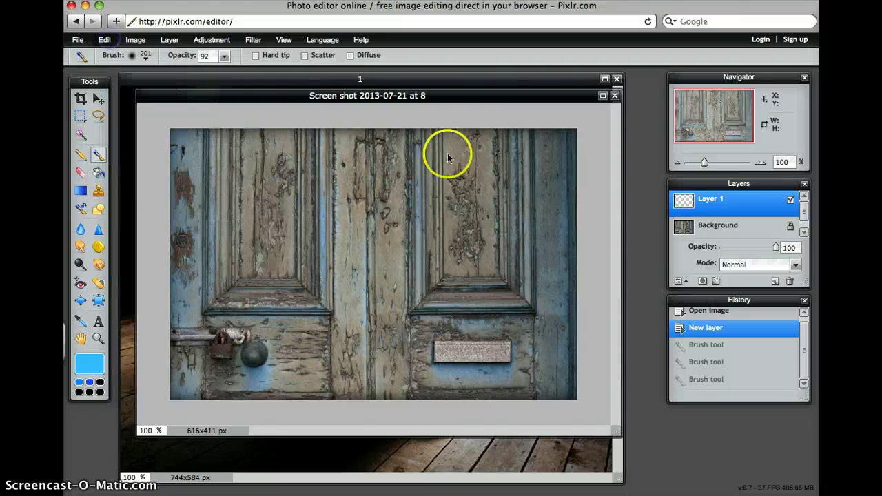
{"action": "left_click", "coordinate": [789, 210]}
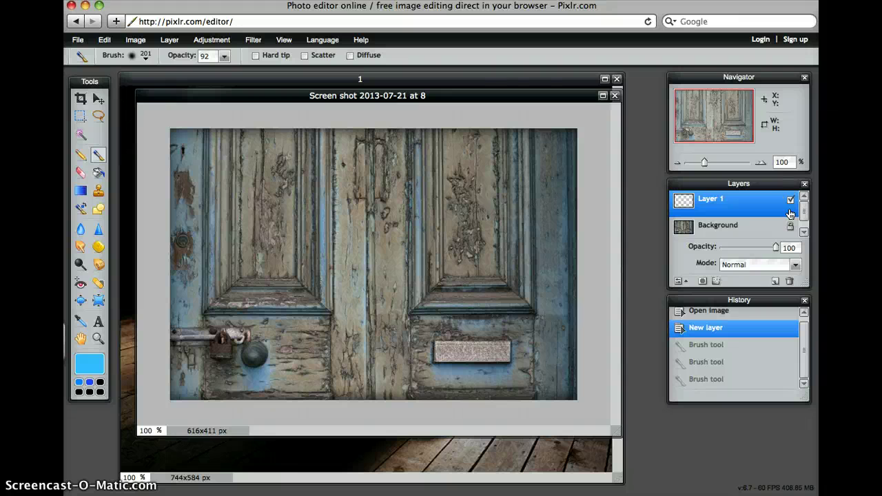
{"action": "left_click_drag", "start_coordinate": [789, 214], "coordinate": [738, 208]}
{"action": "left_click", "coordinate": [736, 228]}
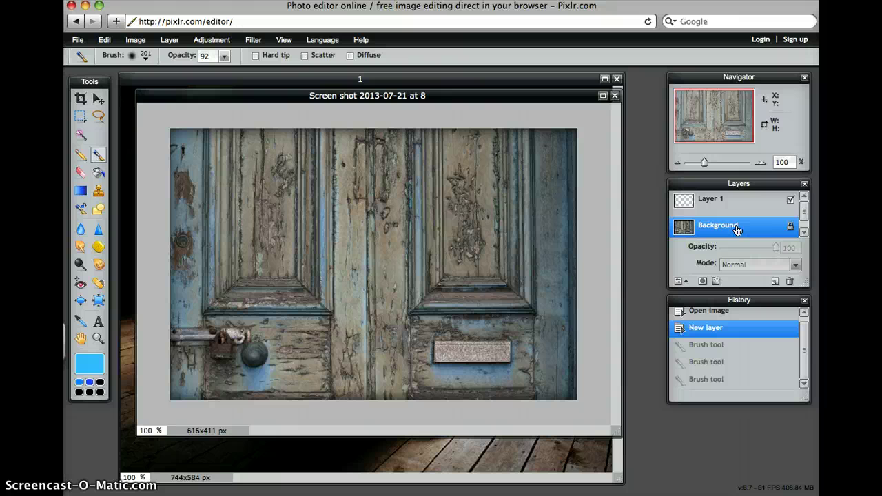
{"action": "left_click_drag", "start_coordinate": [737, 230], "coordinate": [729, 210]}
{"action": "left_click", "coordinate": [169, 40]}
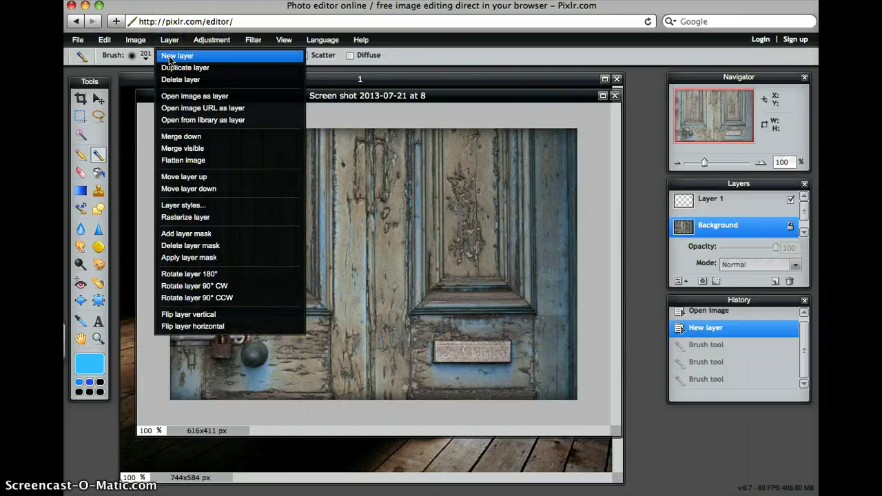
{"action": "left_click", "coordinate": [715, 208]}
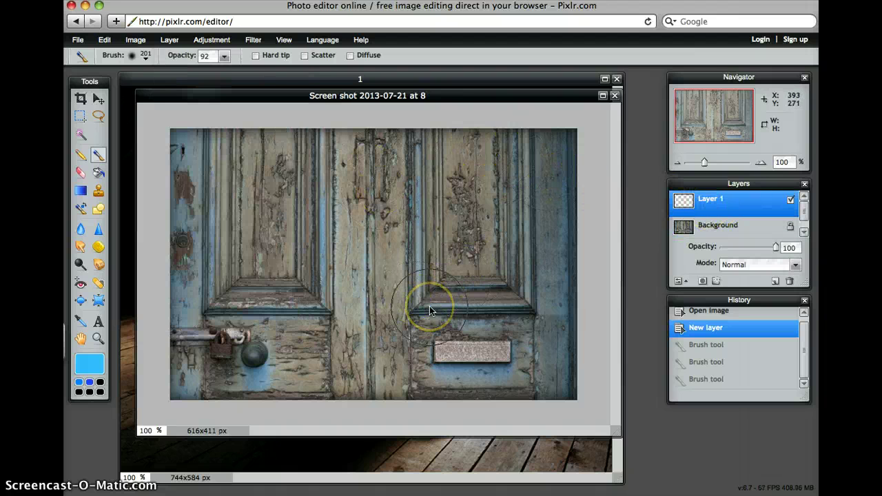
Lower the brush opacity to 36
{"action": "mouse_move", "coordinate": [429, 309]}
{"action": "left_mouse_down"}
{"action": "mouse_move", "coordinate": [422, 274]}
{"action": "mouse_move", "coordinate": [390, 247]}
{"action": "mouse_move", "coordinate": [302, 231]}
{"action": "left_mouse_up"}
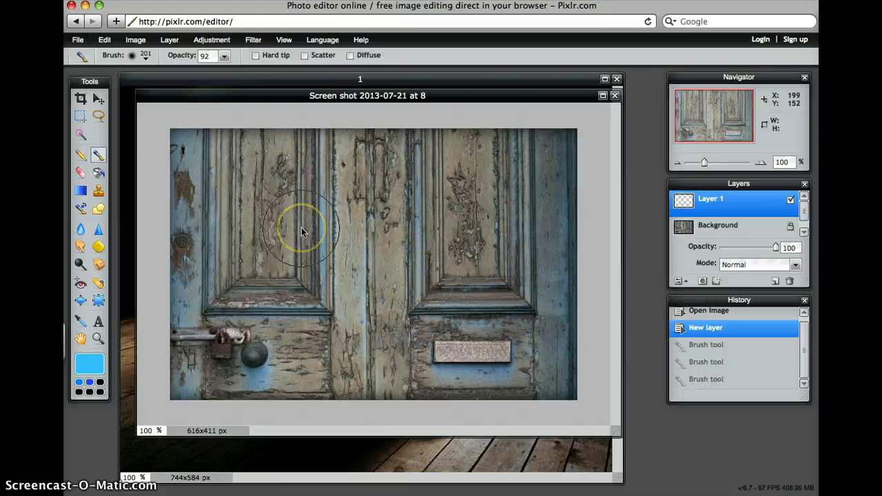
{"action": "left_click", "coordinate": [224, 56]}
{"action": "left_click_drag", "start_coordinate": [221, 69], "coordinate": [184, 73]}
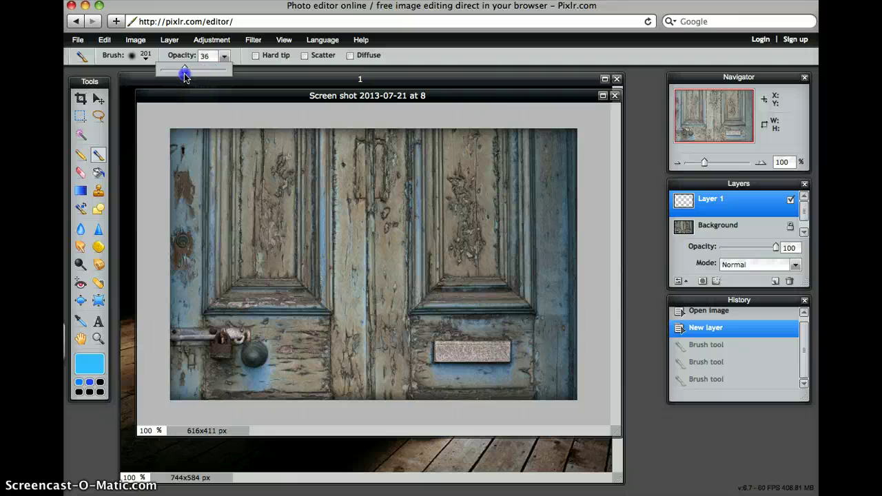
{"action": "mouse_move", "coordinate": [194, 121]}
{"action": "left_mouse_down"}
{"action": "mouse_move", "coordinate": [186, 166]}
{"action": "mouse_move", "coordinate": [321, 178]}
{"action": "mouse_move", "coordinate": [294, 196]}
{"action": "mouse_move", "coordinate": [213, 212]}
{"action": "mouse_move", "coordinate": [188, 229]}
{"action": "mouse_move", "coordinate": [208, 244]}
{"action": "mouse_move", "coordinate": [268, 248]}
{"action": "mouse_move", "coordinate": [303, 269]}
{"action": "mouse_move", "coordinate": [274, 284]}
{"action": "mouse_move", "coordinate": [209, 283]}
{"action": "mouse_move", "coordinate": [191, 300]}
{"action": "mouse_move", "coordinate": [194, 312]}
{"action": "mouse_move", "coordinate": [285, 311]}
{"action": "mouse_move", "coordinate": [311, 335]}
{"action": "mouse_move", "coordinate": [305, 348]}
{"action": "mouse_move", "coordinate": [246, 355]}
{"action": "mouse_move", "coordinate": [184, 387]}
{"action": "left_mouse_up"}
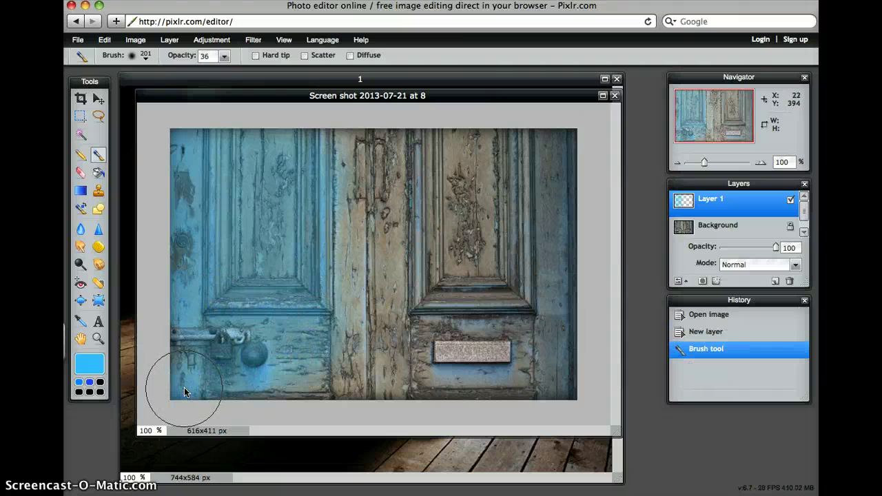
Brush translucent light blue over the left door, then undo the second stroke in History
{"action": "mouse_move", "coordinate": [217, 225]}
{"action": "left_mouse_down"}
{"action": "mouse_move", "coordinate": [201, 167]}
{"action": "mouse_move", "coordinate": [314, 183]}
{"action": "mouse_move", "coordinate": [200, 177]}
{"action": "left_mouse_up"}
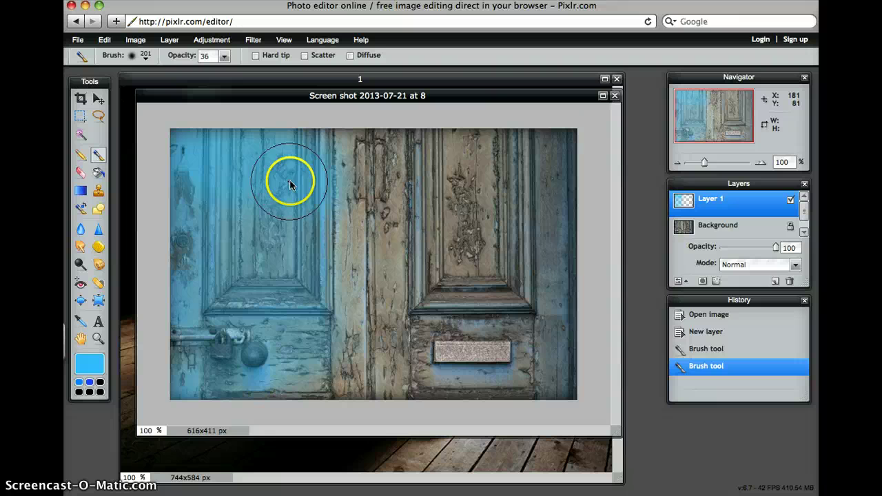
{"action": "mouse_move", "coordinate": [289, 182]}
{"action": "left_mouse_down"}
{"action": "mouse_move", "coordinate": [270, 179]}
{"action": "mouse_move", "coordinate": [237, 203]}
{"action": "mouse_move", "coordinate": [246, 214]}
{"action": "mouse_move", "coordinate": [275, 211]}
{"action": "left_mouse_up"}
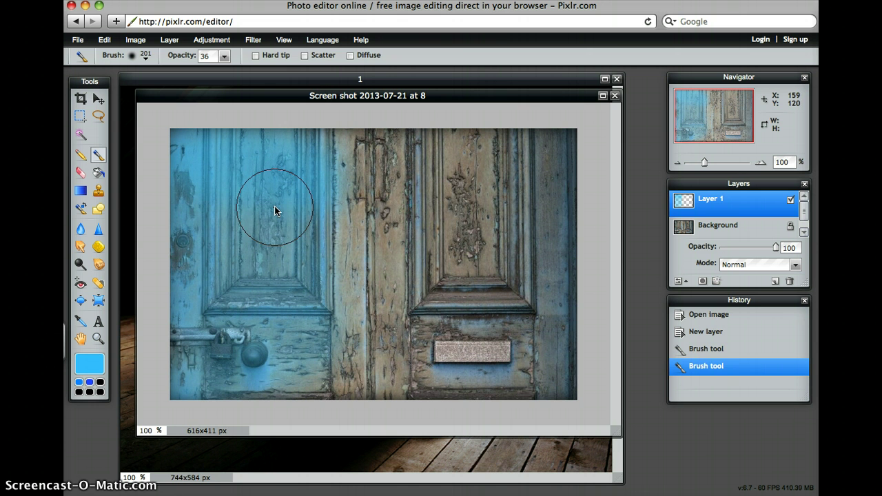
{"action": "left_click", "coordinate": [757, 365]}
Revert all brush strokes in History, pick the Paint Bucket tool, and select the Background layer
{"action": "left_click", "coordinate": [716, 349]}
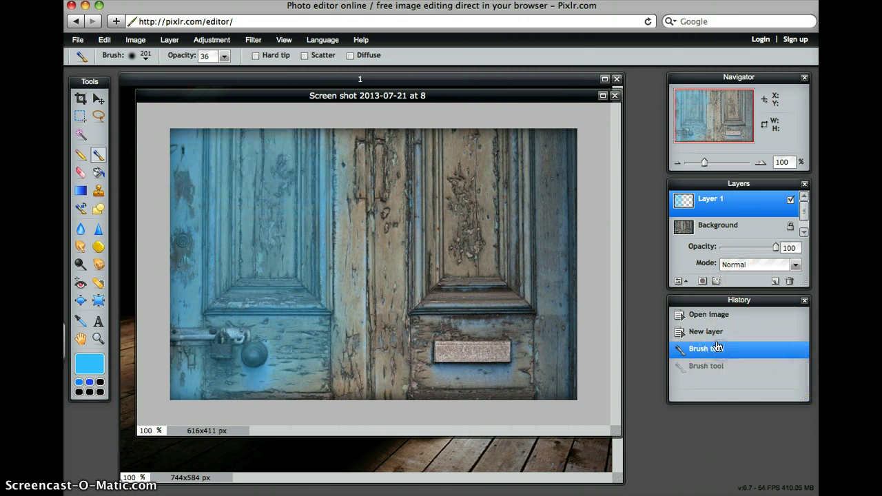
{"action": "left_click", "coordinate": [716, 331]}
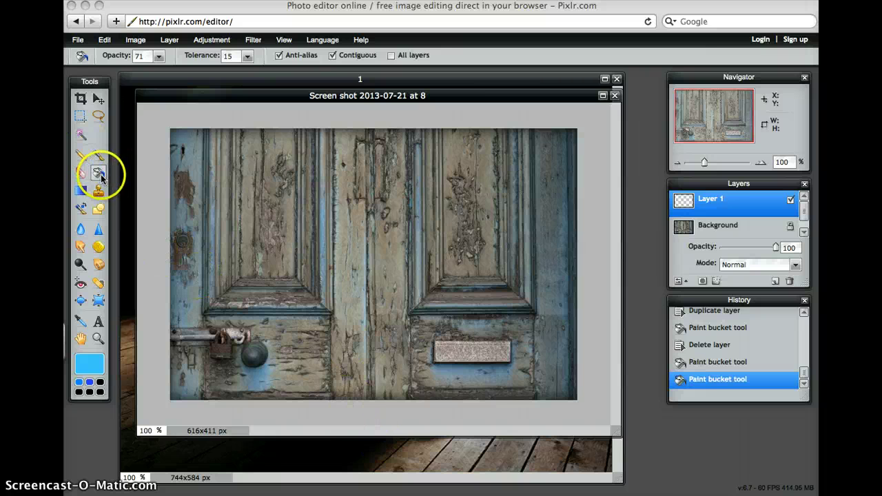
{"action": "left_click", "coordinate": [98, 155]}
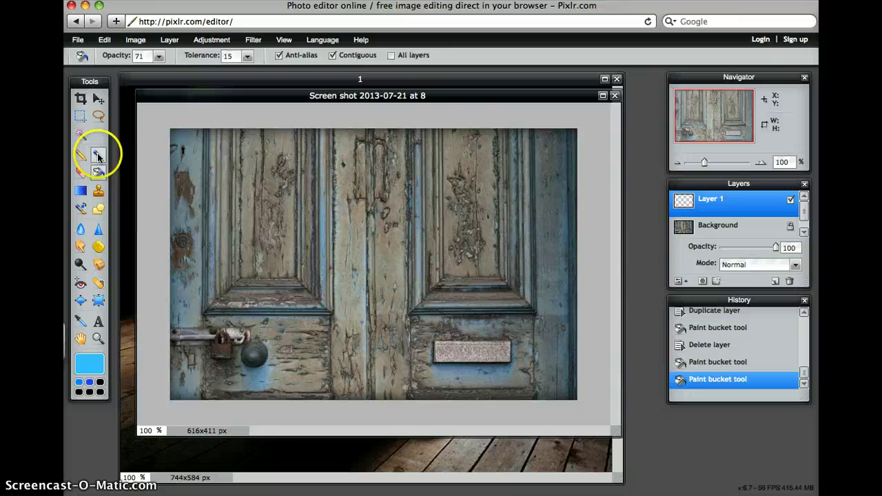
{"action": "left_click", "coordinate": [99, 174]}
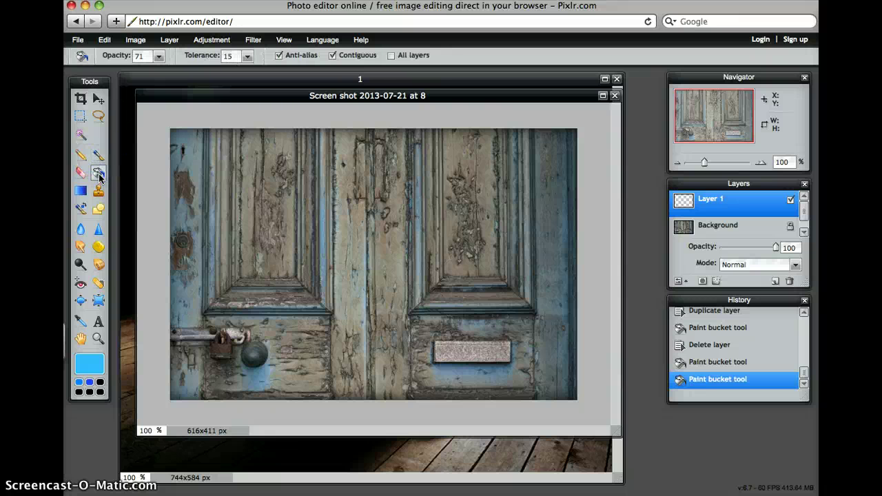
{"action": "left_click", "coordinate": [101, 175]}
{"action": "left_click", "coordinate": [768, 231]}
{"action": "left_click", "coordinate": [718, 234]}
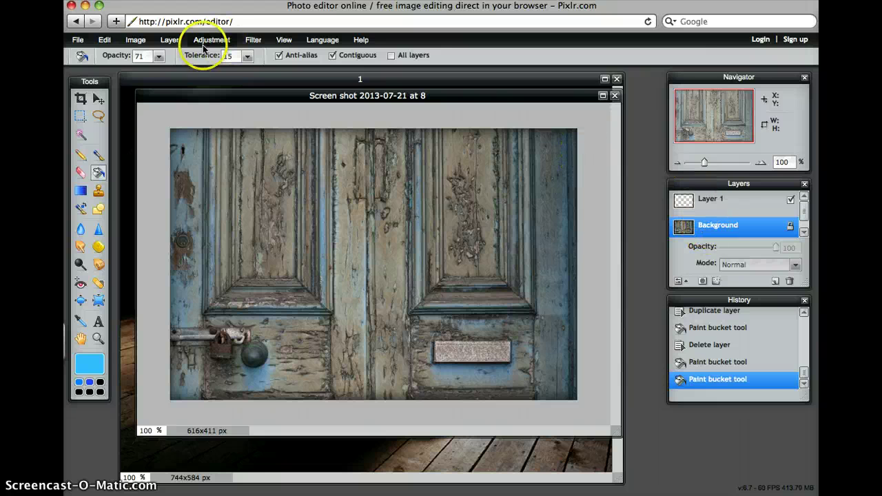
Duplicate the Background layer from the Layer menu
{"action": "left_click", "coordinate": [166, 42]}
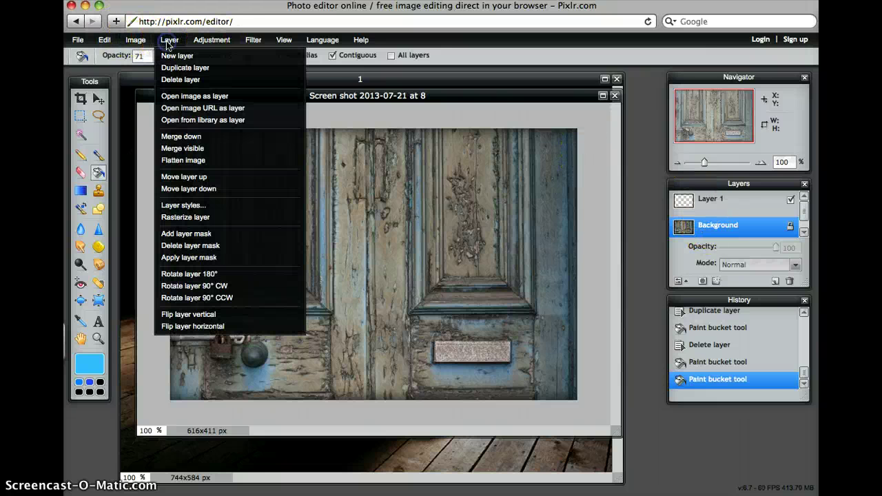
{"action": "left_click", "coordinate": [171, 67]}
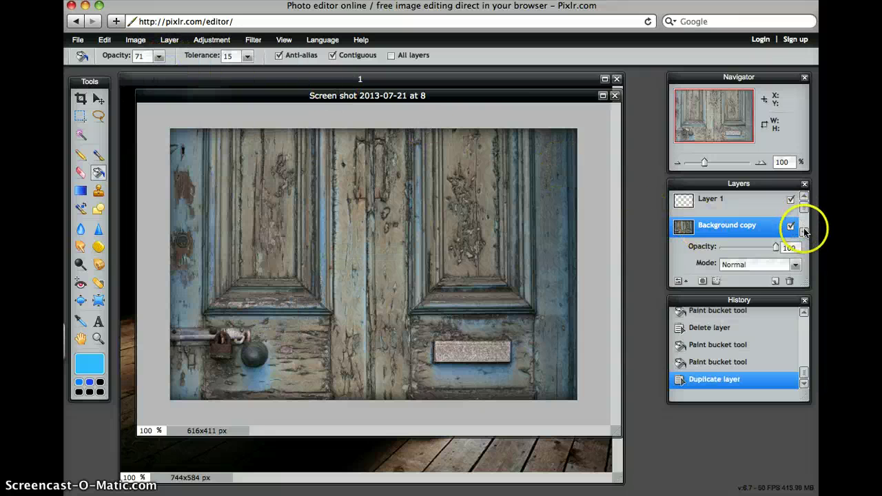
{"action": "scroll", "coordinate": [806, 229], "scroll_direction": "down", "scroll_amount": 2}
Delete the empty Layer 1, leaving Background copy above Background
{"action": "left_click", "coordinate": [803, 196]}
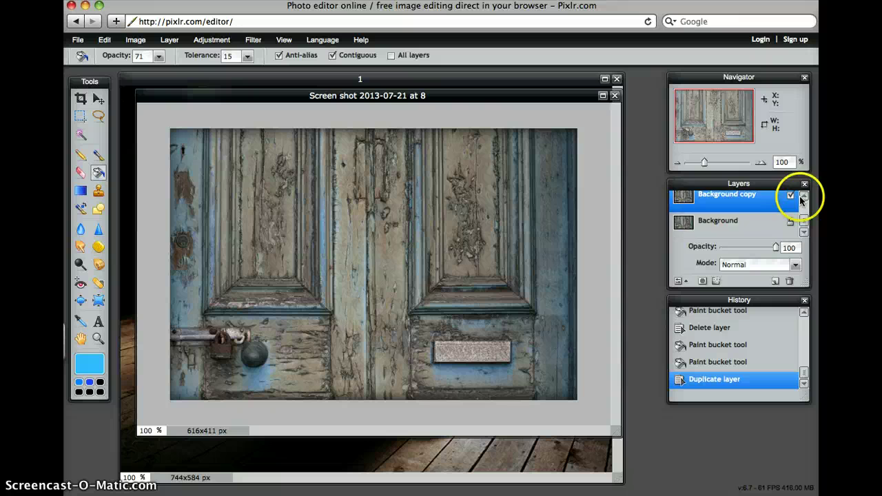
{"action": "left_click", "coordinate": [684, 222]}
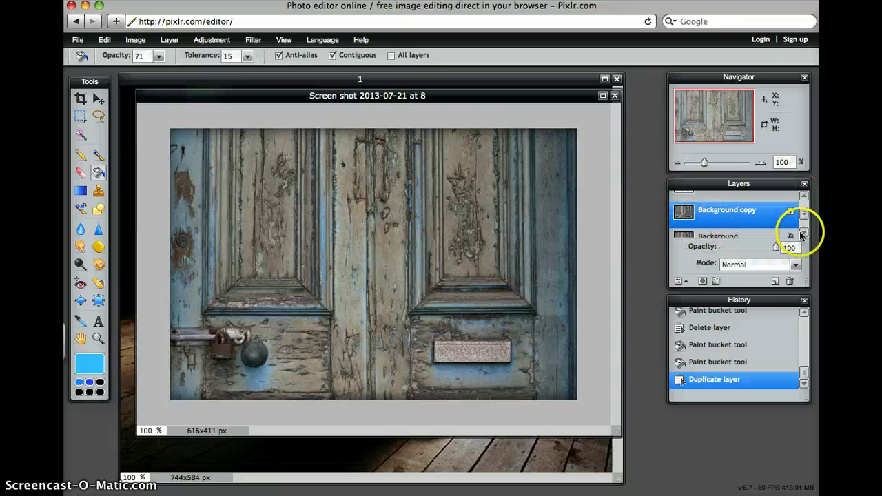
{"action": "scroll", "coordinate": [795, 232], "scroll_direction": "down", "scroll_amount": 1}
{"action": "left_click", "coordinate": [751, 225]}
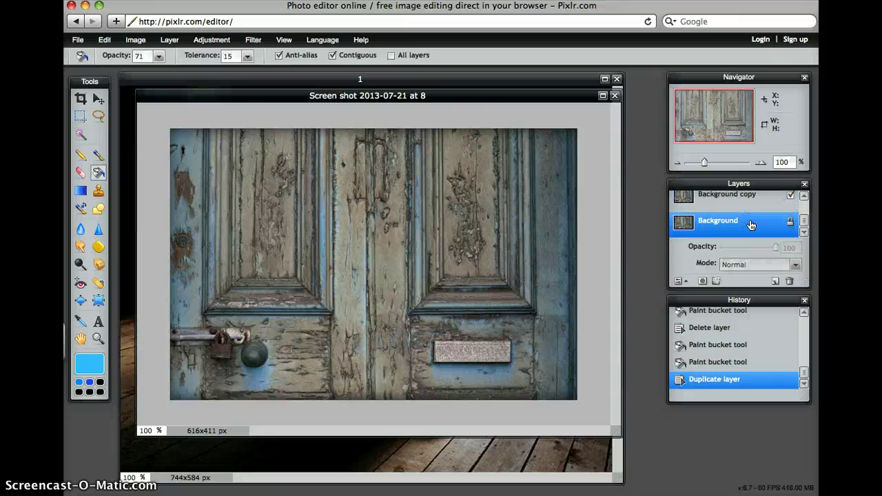
{"action": "left_click", "coordinate": [764, 195]}
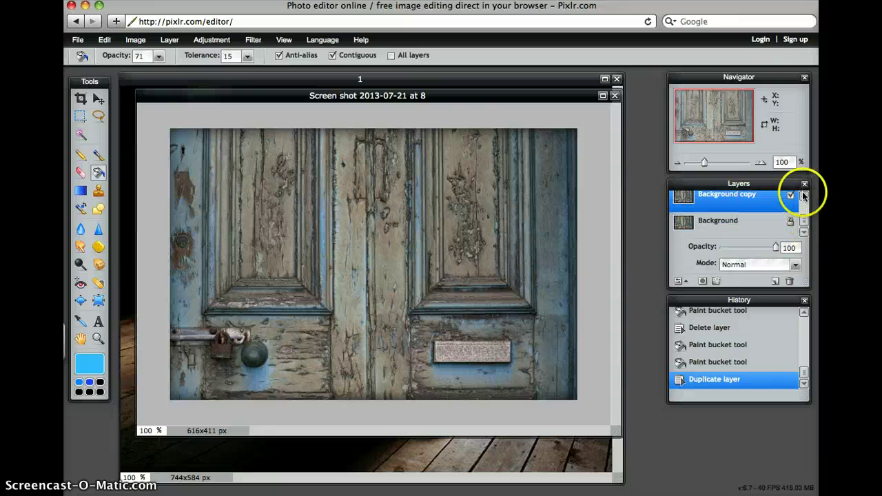
{"action": "scroll", "coordinate": [802, 196], "scroll_direction": "up", "scroll_amount": 1}
{"action": "left_click", "coordinate": [700, 199]}
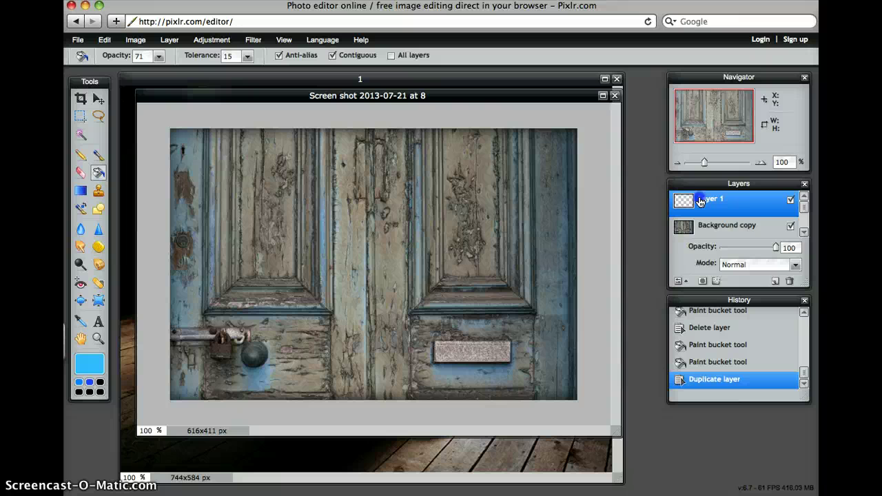
{"action": "left_click", "coordinate": [790, 282]}
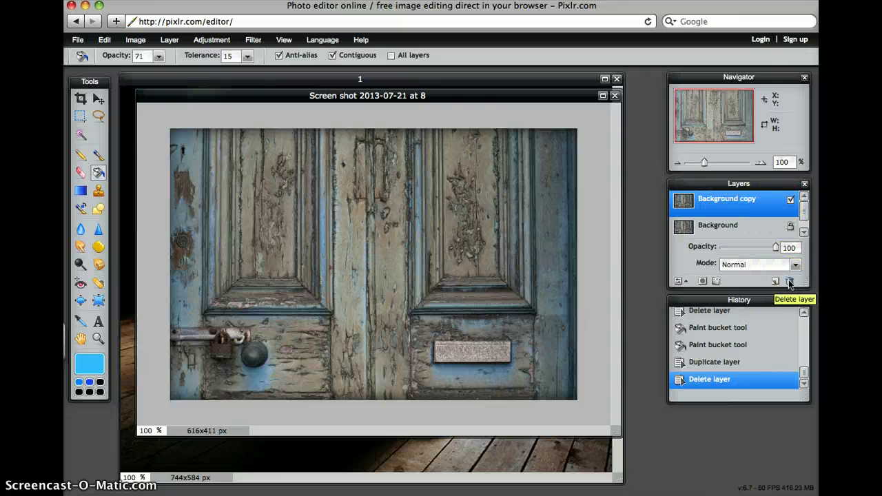
{"action": "left_click", "coordinate": [758, 206]}
{"action": "left_click", "coordinate": [683, 201]}
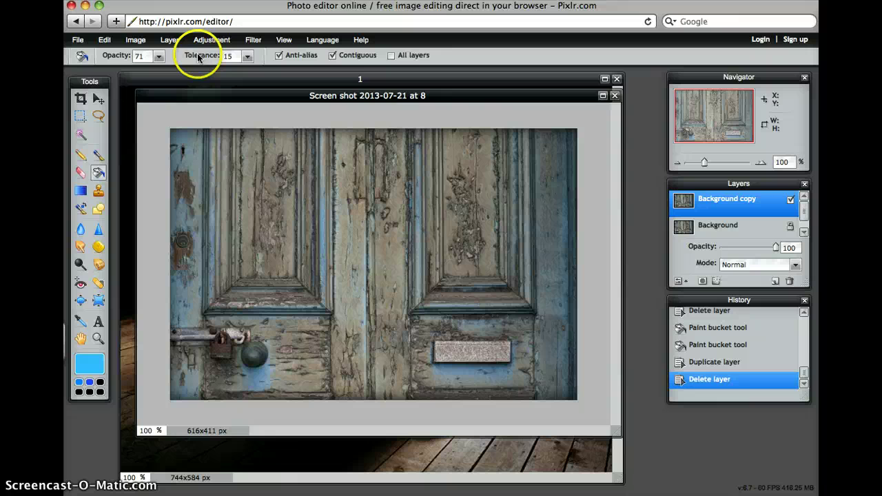
With tolerance 15 and opacity 71, bucket-fill the door's centre stile light blue
{"action": "left_click", "coordinate": [226, 56]}
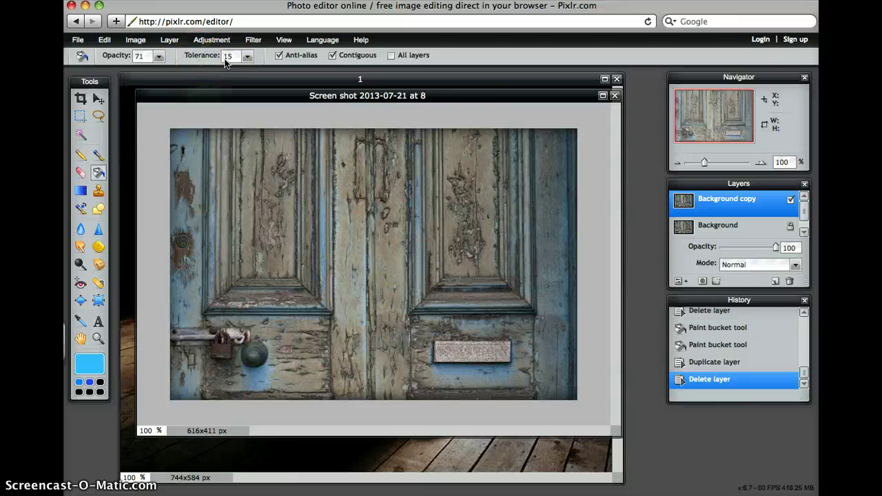
{"action": "left_click", "coordinate": [142, 56]}
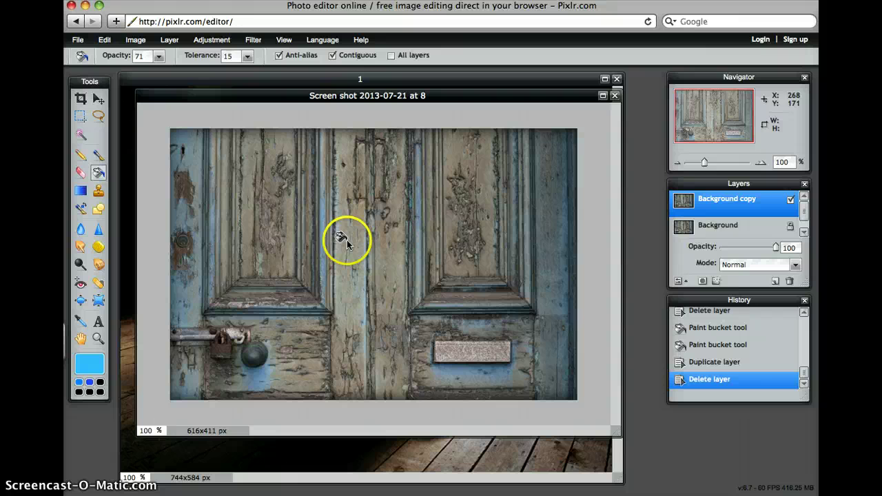
{"action": "left_click", "coordinate": [245, 57]}
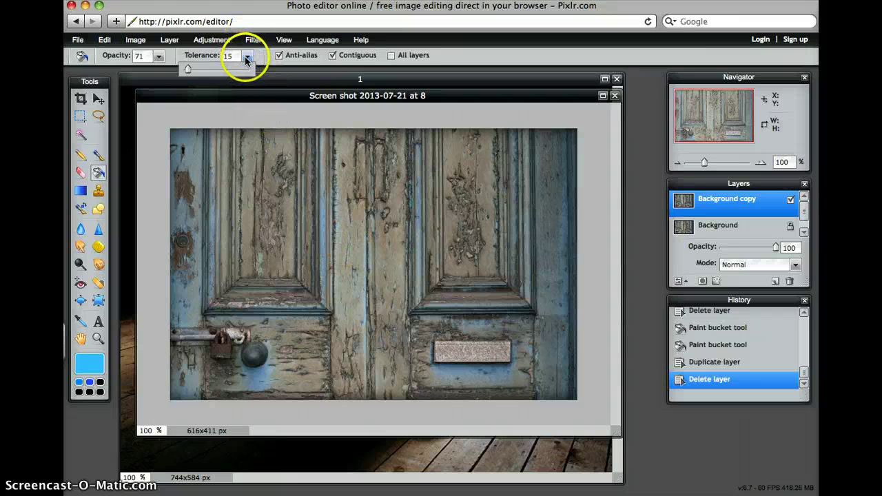
{"action": "left_click", "coordinate": [100, 173]}
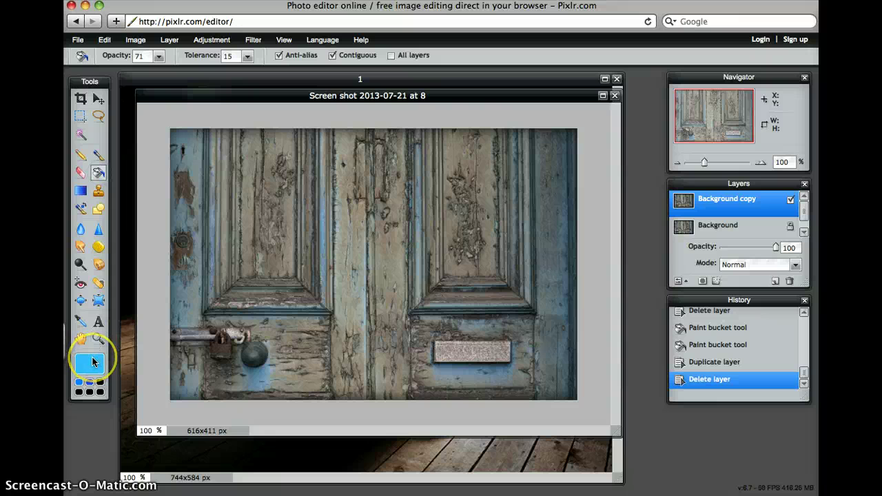
{"action": "left_click", "coordinate": [350, 294]}
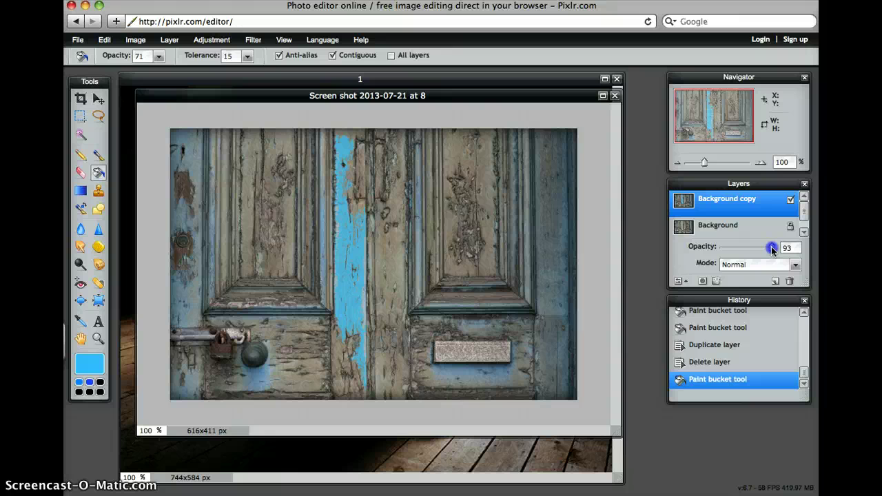
Lower the Background copy opacity to 61, keeping light blue as the paint colour
{"action": "mouse_move", "coordinate": [770, 248]}
{"action": "left_mouse_down"}
{"action": "mouse_move", "coordinate": [739, 249]}
{"action": "mouse_move", "coordinate": [781, 247]}
{"action": "mouse_move", "coordinate": [754, 248]}
{"action": "left_mouse_up"}
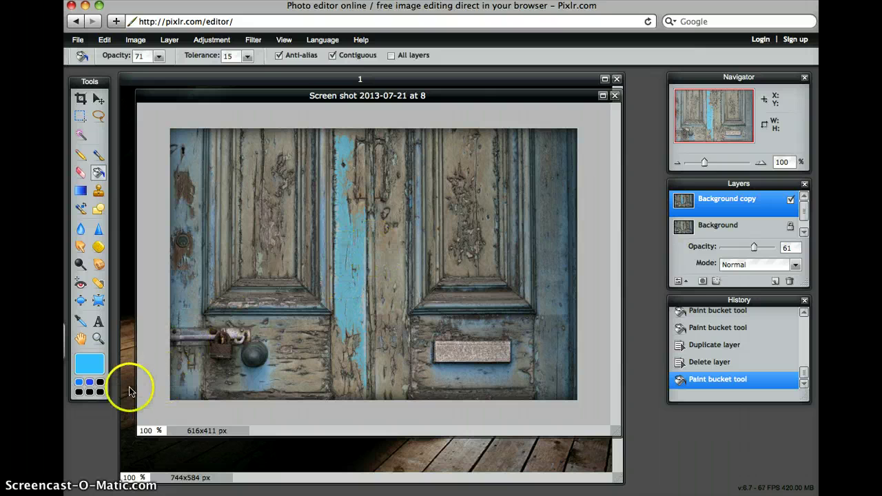
{"action": "left_click", "coordinate": [88, 382]}
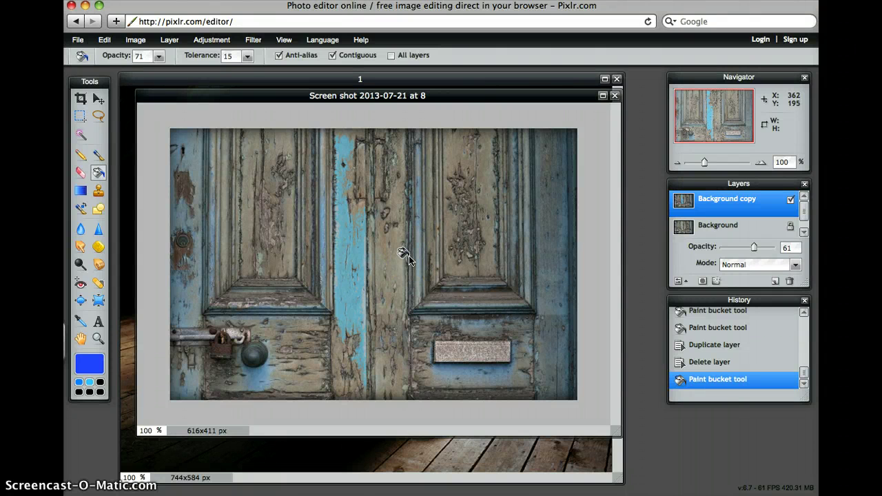
{"action": "left_click", "coordinate": [90, 383]}
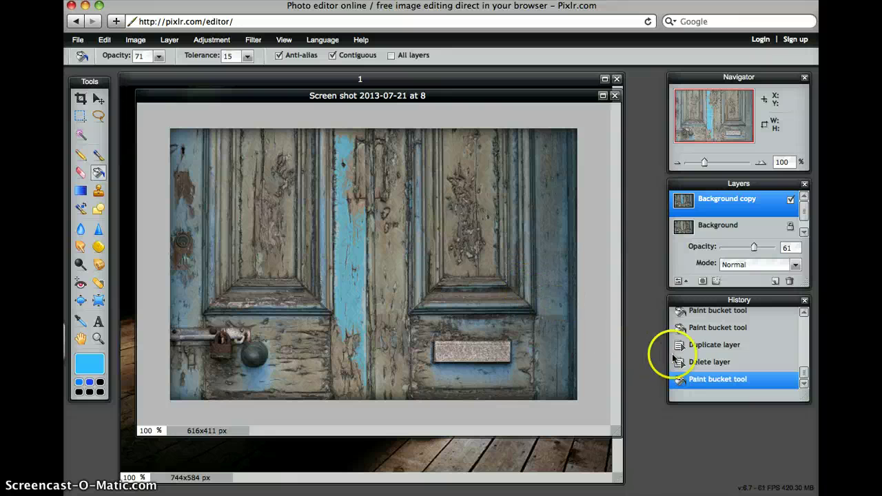
Undo the partial blue fill using the History panel
{"action": "left_click", "coordinate": [713, 364]}
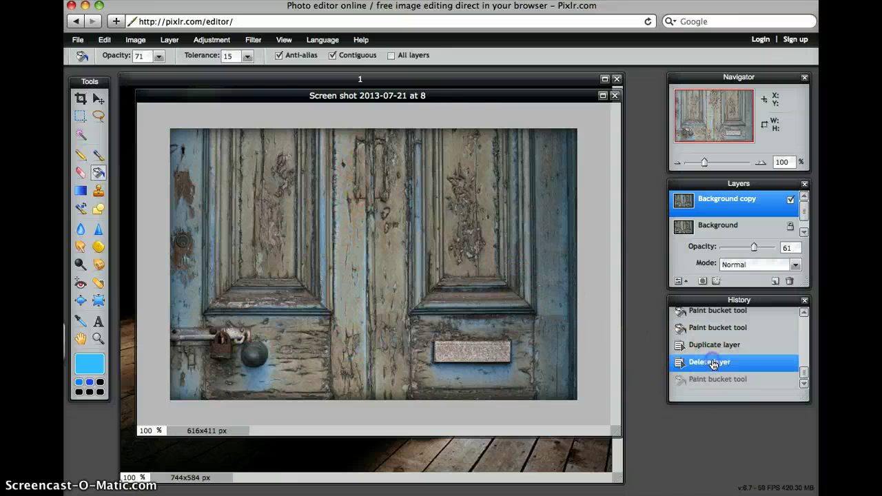
{"action": "left_click_drag", "start_coordinate": [712, 363], "coordinate": [730, 307]}
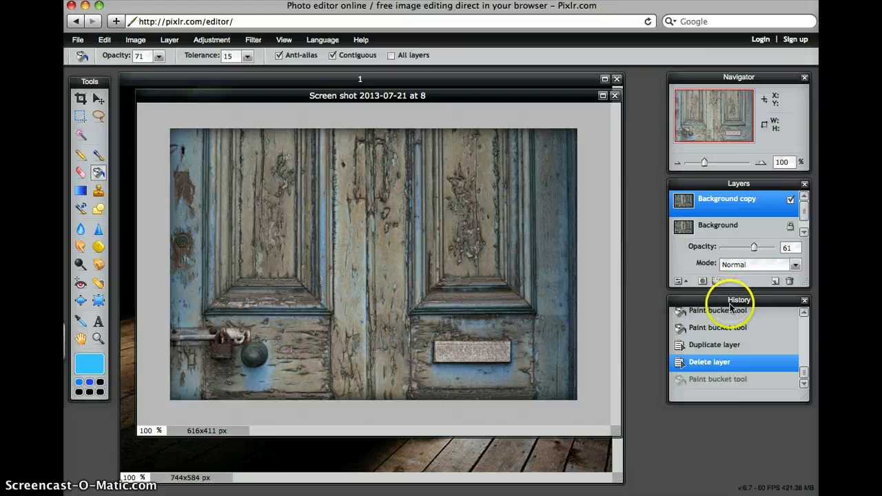
{"action": "left_click", "coordinate": [105, 39]}
{"action": "left_click", "coordinate": [108, 39]}
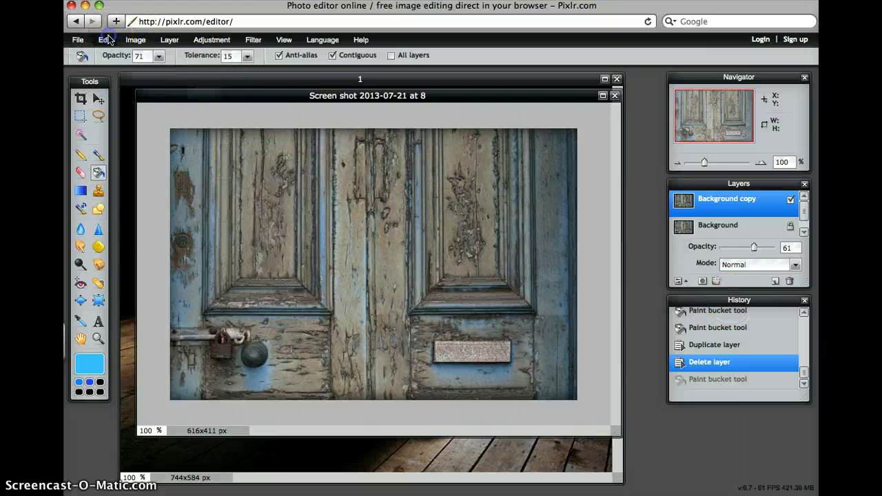
Raise fill tolerance to 82 and flood the whole door light blue
{"action": "left_click", "coordinate": [246, 56]}
{"action": "mouse_move", "coordinate": [191, 71]}
{"action": "left_mouse_down"}
{"action": "mouse_move", "coordinate": [213, 70]}
{"action": "mouse_move", "coordinate": [206, 74]}
{"action": "left_mouse_up"}
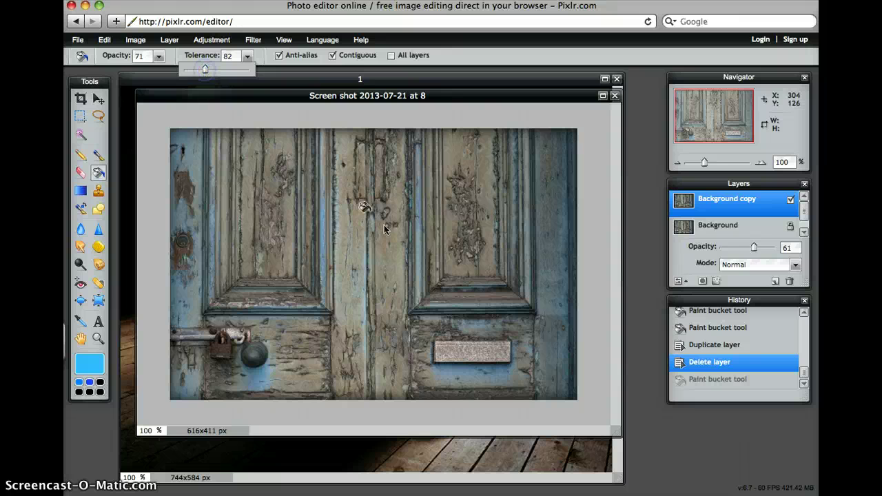
{"action": "left_click", "coordinate": [344, 256]}
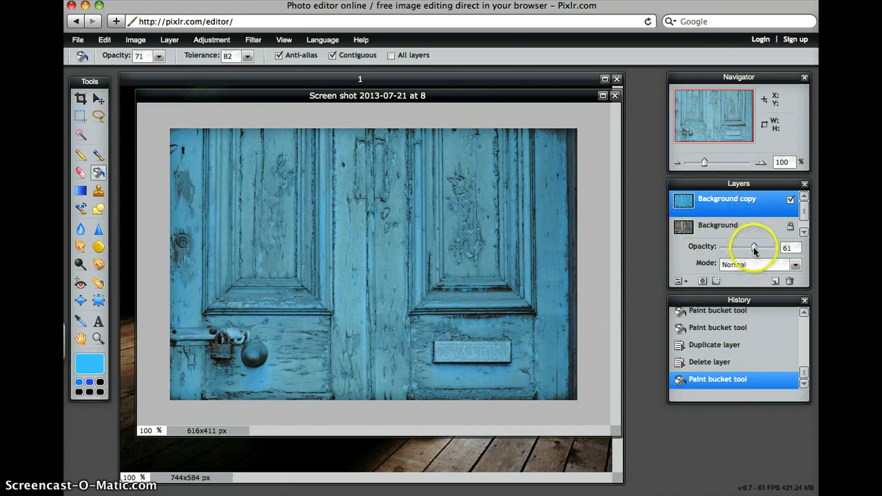
Fade Background copy to 25 opacity and toggle its visibility to compare the door with and without blue
{"action": "left_click_drag", "start_coordinate": [754, 250], "coordinate": [737, 250]}
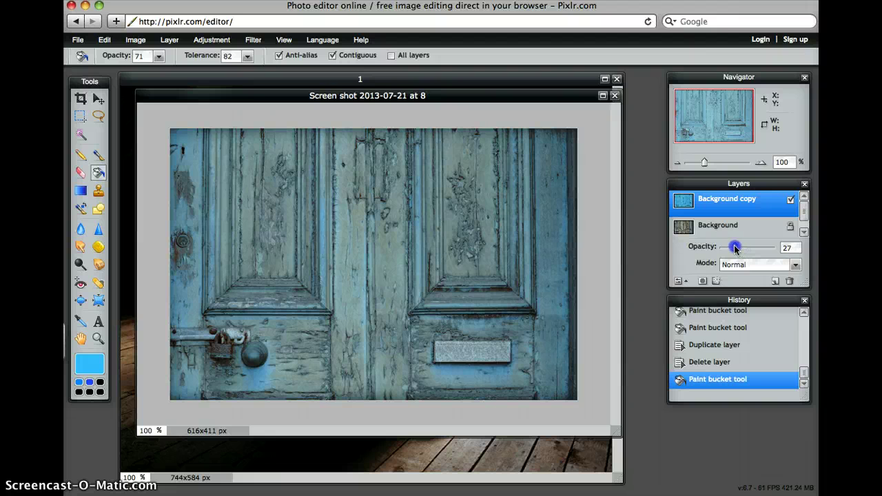
{"action": "left_click_drag", "start_coordinate": [735, 248], "coordinate": [733, 248]}
{"action": "left_click", "coordinate": [790, 202]}
{"action": "left_click", "coordinate": [790, 201]}
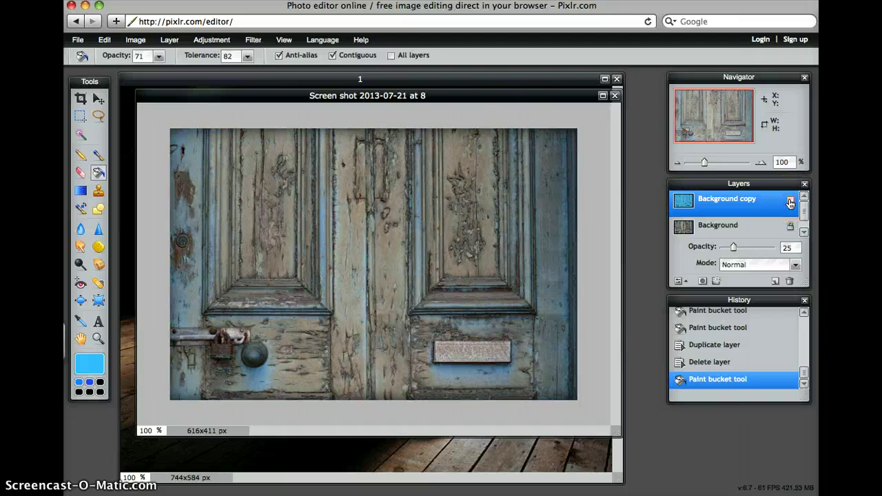
{"action": "left_click", "coordinate": [790, 201]}
{"action": "left_click", "coordinate": [790, 201]}
{"action": "left_click", "coordinate": [791, 201]}
{"action": "left_click", "coordinate": [790, 201]}
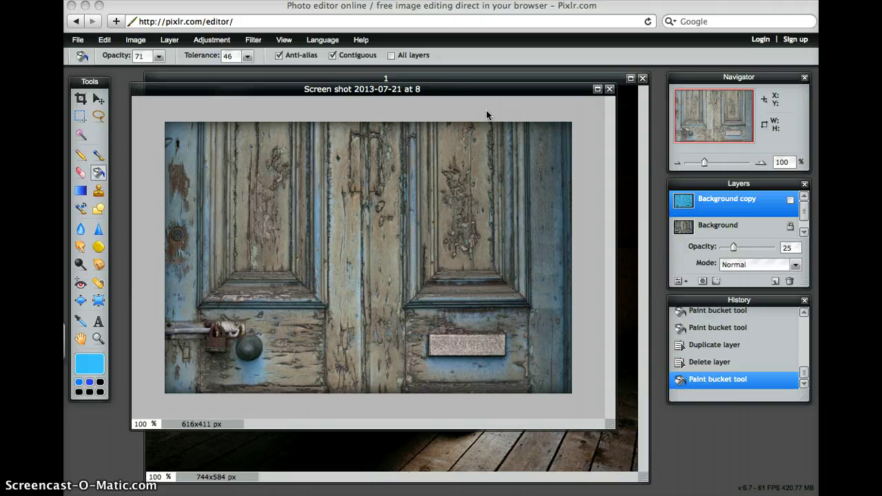
Close the door photo and try the Color Replace brush on the attic couple photo
{"action": "left_click", "coordinate": [610, 87]}
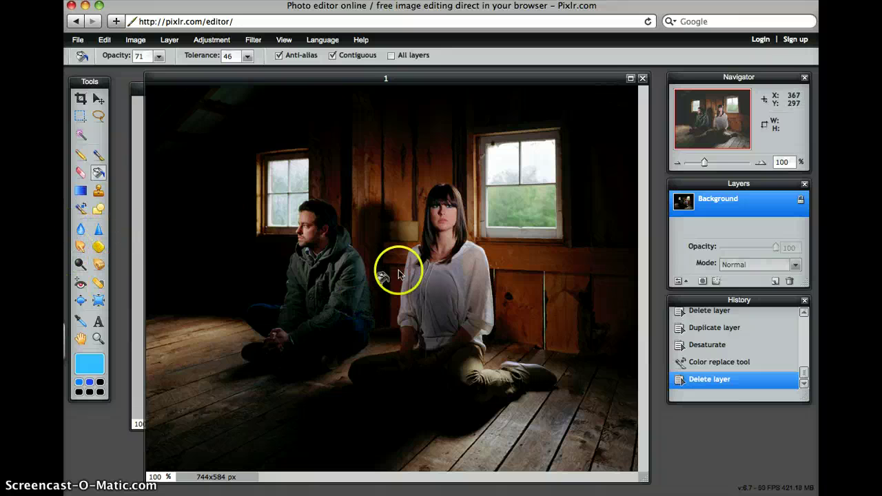
{"action": "left_click", "coordinate": [81, 208]}
{"action": "mouse_move", "coordinate": [464, 287]}
{"action": "left_mouse_down"}
{"action": "mouse_move", "coordinate": [476, 292]}
{"action": "mouse_move", "coordinate": [462, 292]}
{"action": "mouse_move", "coordinate": [459, 259]}
{"action": "mouse_move", "coordinate": [457, 271]}
{"action": "mouse_move", "coordinate": [204, 269]}
{"action": "mouse_move", "coordinate": [436, 301]}
{"action": "mouse_move", "coordinate": [480, 296]}
{"action": "mouse_move", "coordinate": [463, 272]}
{"action": "left_mouse_up"}
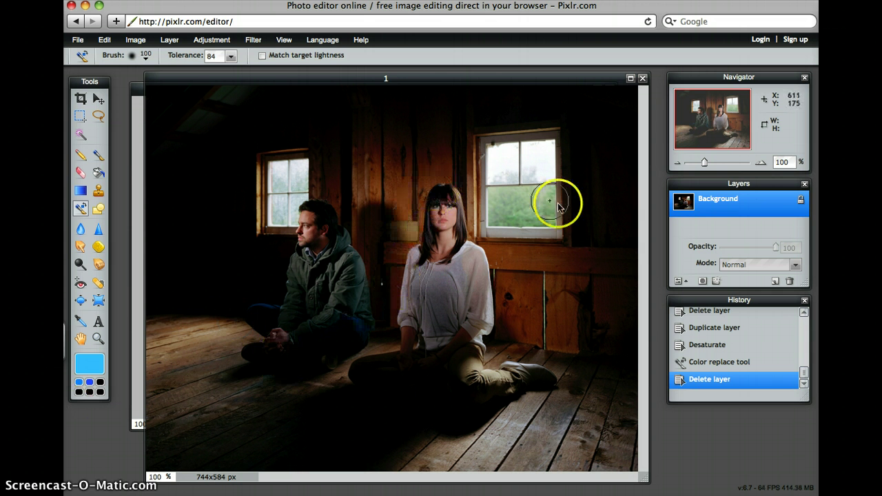
{"action": "left_click_drag", "start_coordinate": [558, 206], "coordinate": [594, 211]}
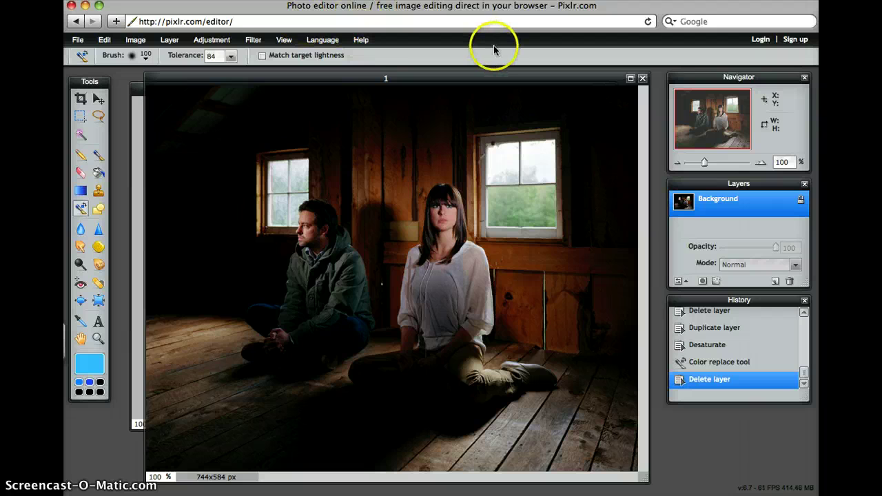
{"action": "left_click", "coordinate": [212, 39]}
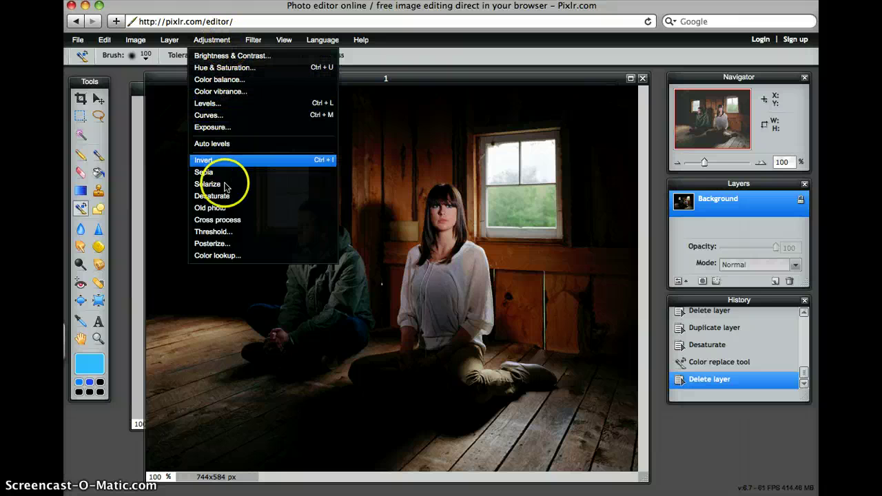
Duplicate the Background layer and desaturate the copy to black-and-white
{"action": "left_click", "coordinate": [169, 39]}
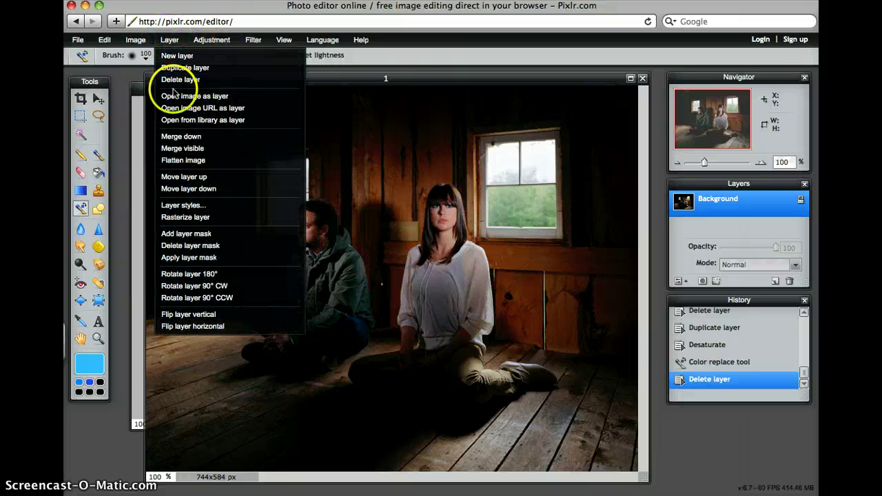
{"action": "left_click", "coordinate": [172, 68]}
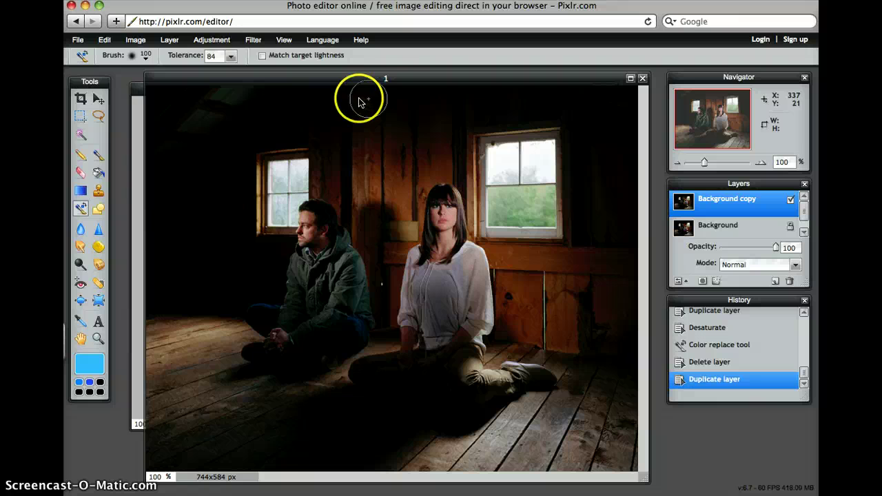
{"action": "left_click", "coordinate": [203, 41]}
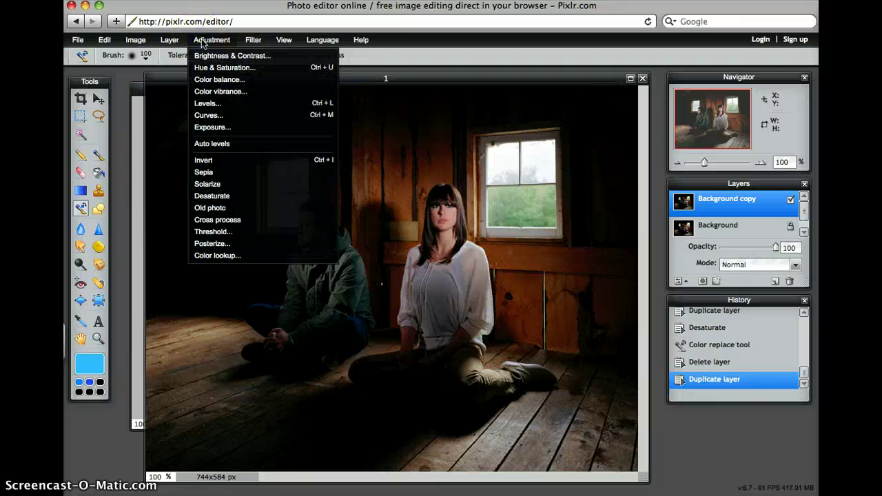
{"action": "left_click", "coordinate": [212, 196]}
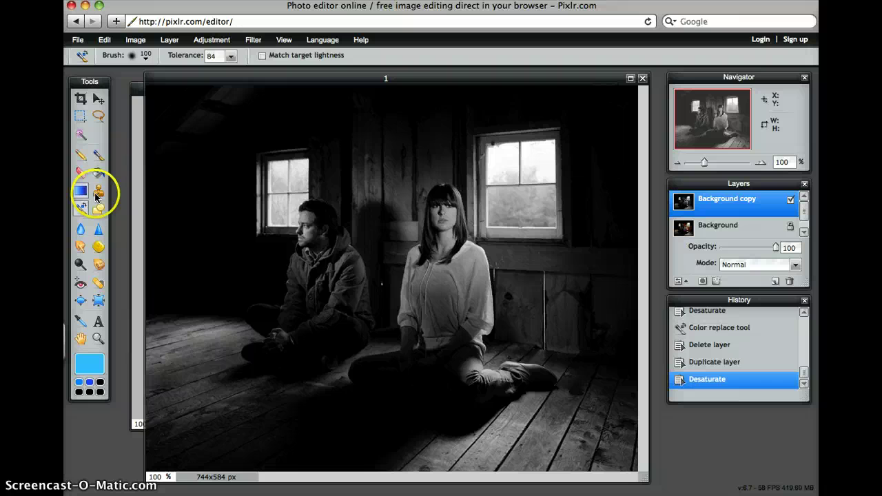
Switch to the Paint Bucket and lower its opacity to 52
{"action": "left_click", "coordinate": [98, 171]}
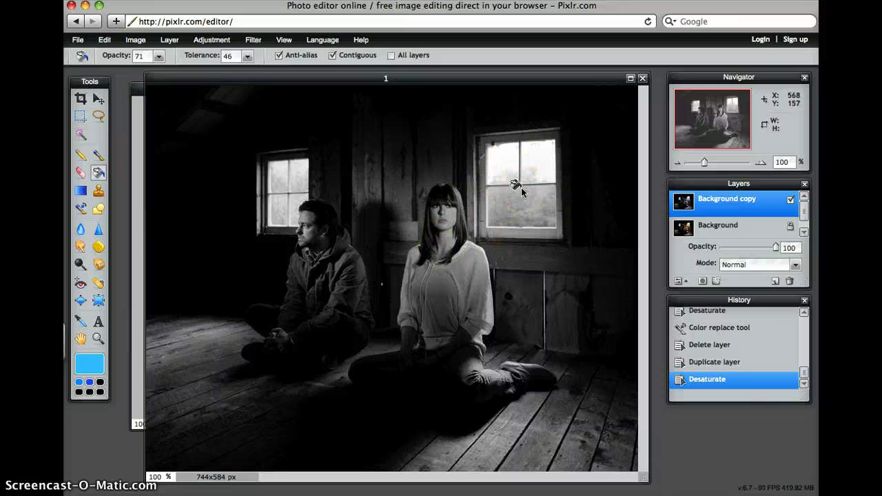
{"action": "left_click", "coordinate": [160, 57]}
{"action": "left_click_drag", "start_coordinate": [141, 72], "coordinate": [130, 72]}
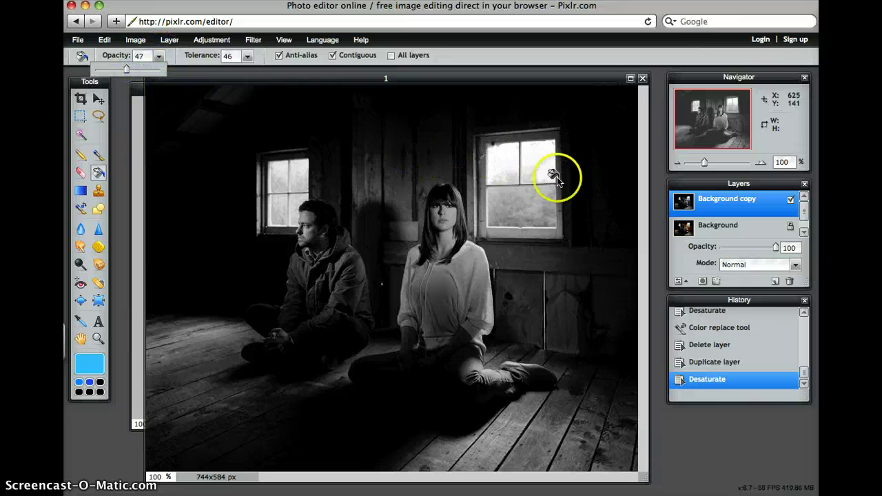
Set the paint bucket tolerance to 33
{"action": "mouse_move", "coordinate": [551, 174]}
{"action": "left_mouse_down"}
{"action": "mouse_move", "coordinate": [531, 167]}
{"action": "mouse_move", "coordinate": [539, 170]}
{"action": "left_mouse_up"}
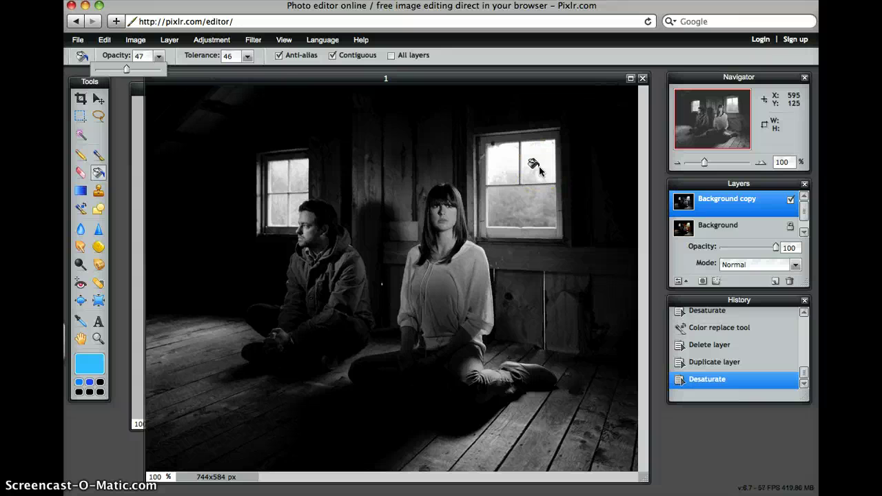
{"action": "left_click", "coordinate": [247, 56]}
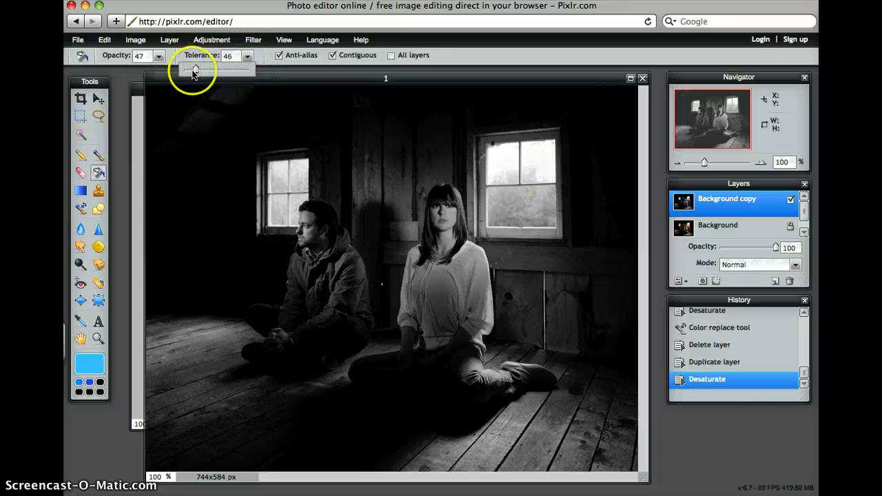
{"action": "left_click_drag", "start_coordinate": [195, 70], "coordinate": [193, 69]}
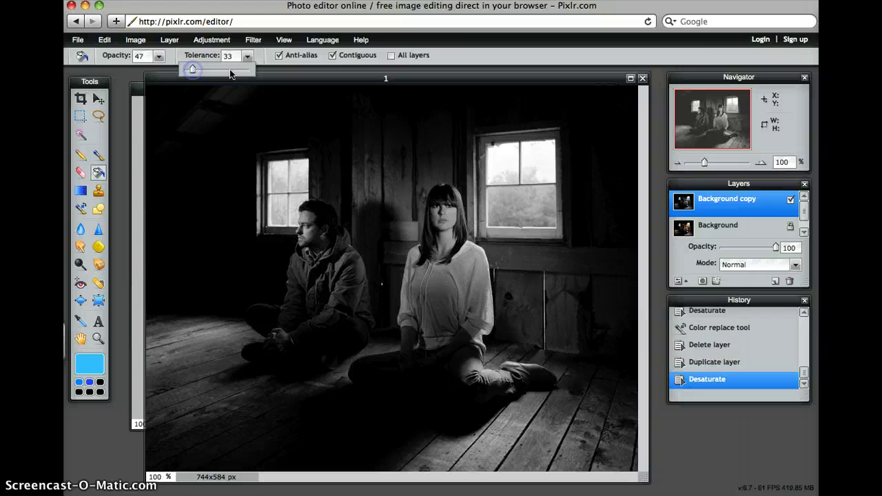
{"action": "left_click", "coordinate": [492, 175]}
Fill the right window's lower pane with blue, then undo that fill
{"action": "left_click_drag", "start_coordinate": [492, 175], "coordinate": [542, 204]}
{"action": "left_click", "coordinate": [542, 199]}
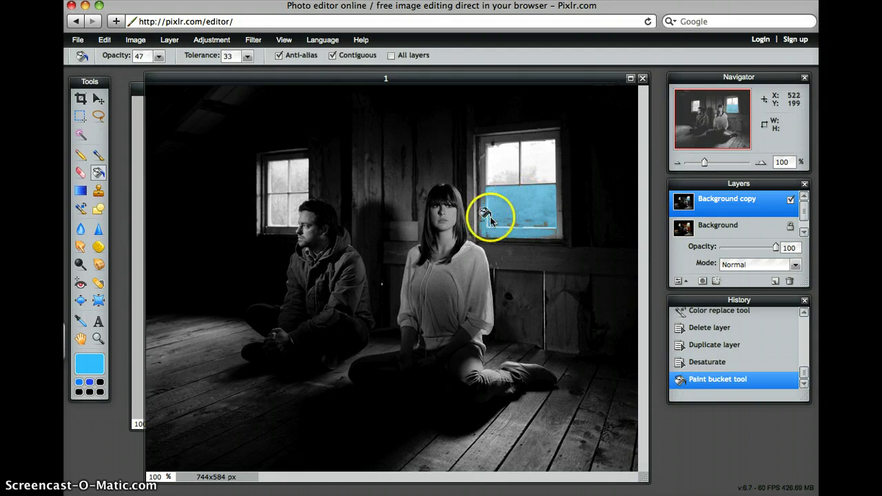
{"action": "mouse_move", "coordinate": [492, 216]}
{"action": "left_mouse_down"}
{"action": "mouse_move", "coordinate": [551, 240]}
{"action": "mouse_move", "coordinate": [493, 220]}
{"action": "mouse_move", "coordinate": [491, 201]}
{"action": "left_mouse_up"}
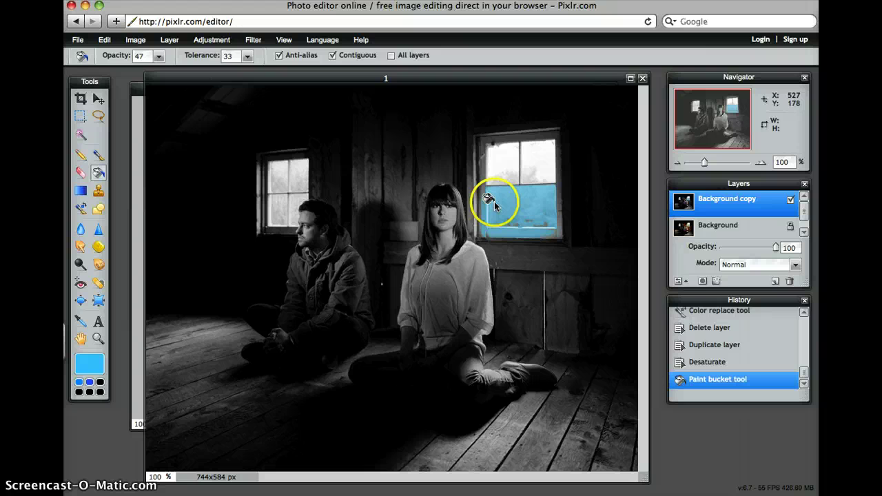
{"action": "left_click", "coordinate": [706, 362]}
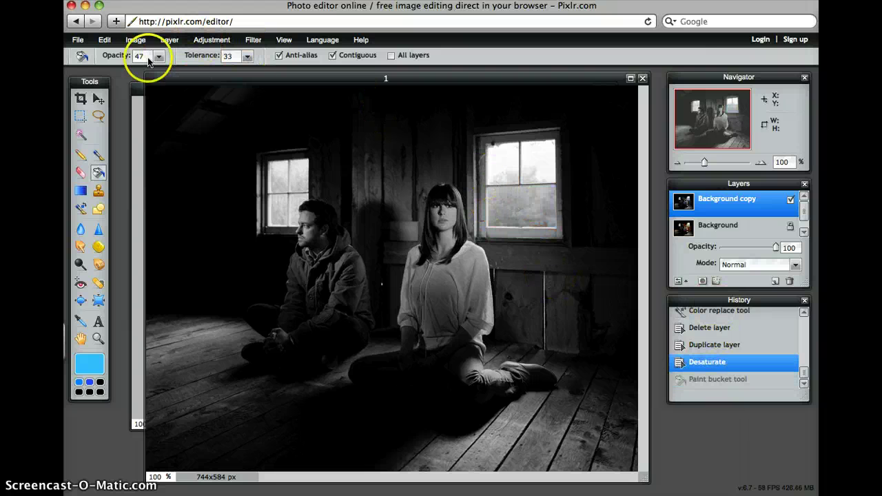
Fill the right window's upper-right pane with blue, covering leftover grey spots
{"action": "left_click", "coordinate": [246, 56]}
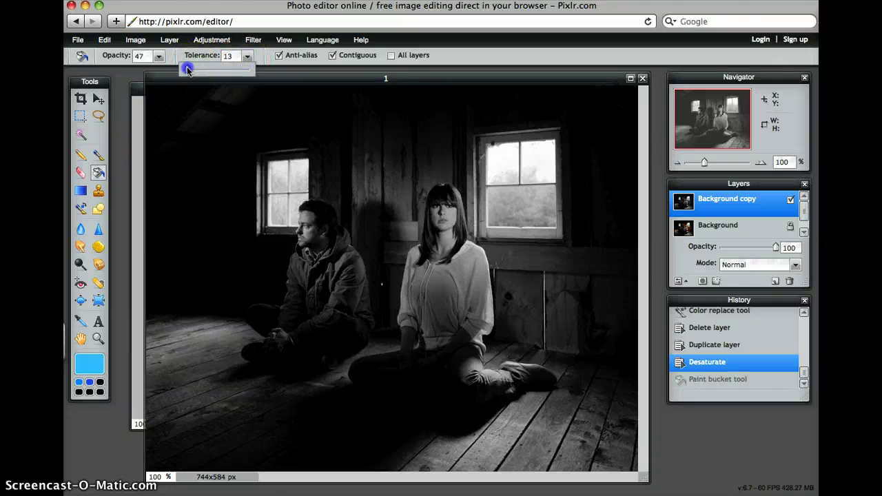
{"action": "left_click", "coordinate": [546, 163]}
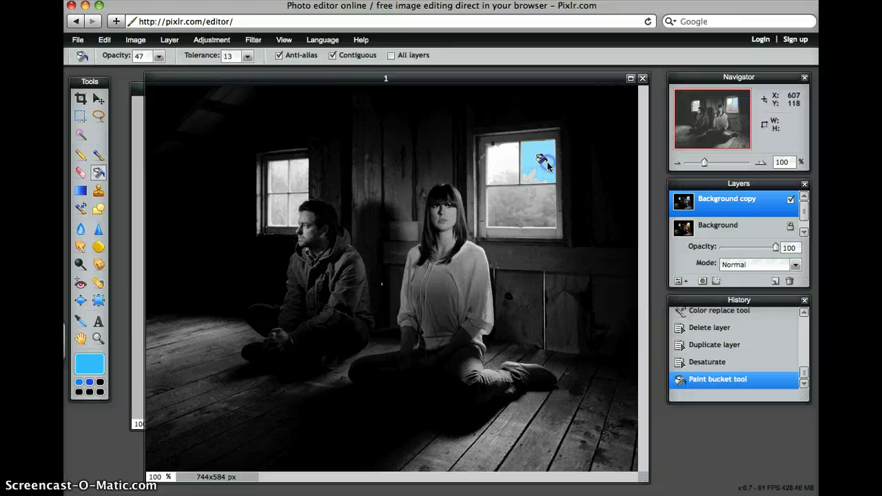
{"action": "left_click", "coordinate": [535, 182]}
{"action": "left_click", "coordinate": [549, 151]}
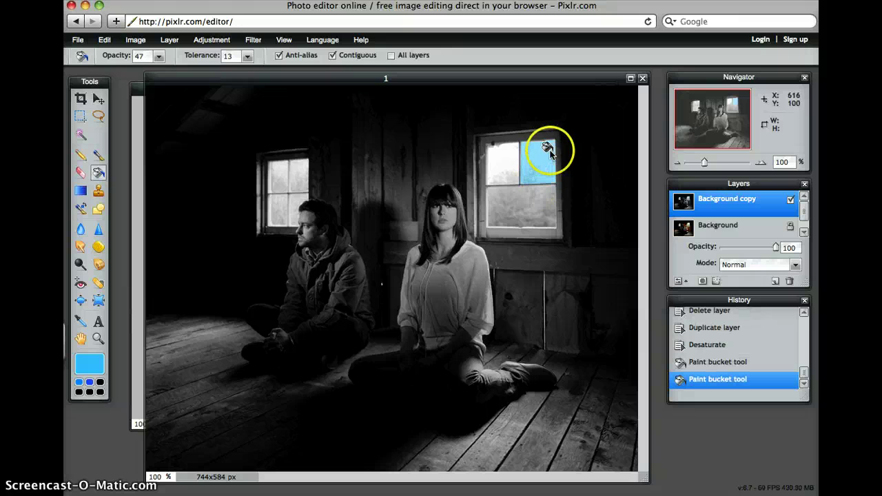
{"action": "left_click", "coordinate": [534, 179]}
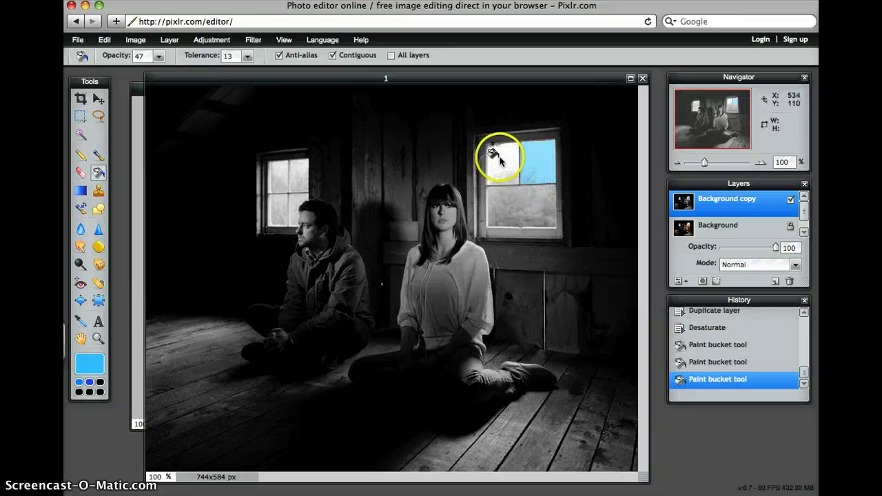
Fill the right window's upper-left and lower panes with blue, filling remaining gaps
{"action": "left_click", "coordinate": [500, 160]}
{"action": "left_click", "coordinate": [505, 180]}
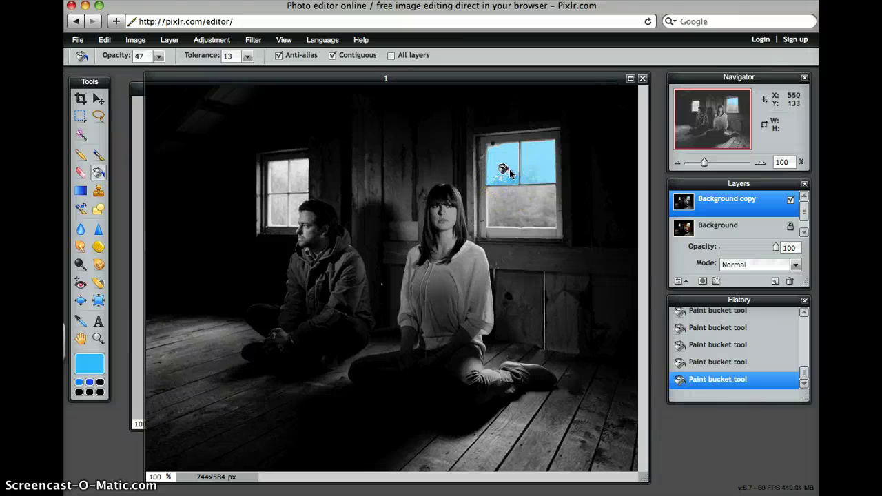
{"action": "left_click", "coordinate": [537, 173]}
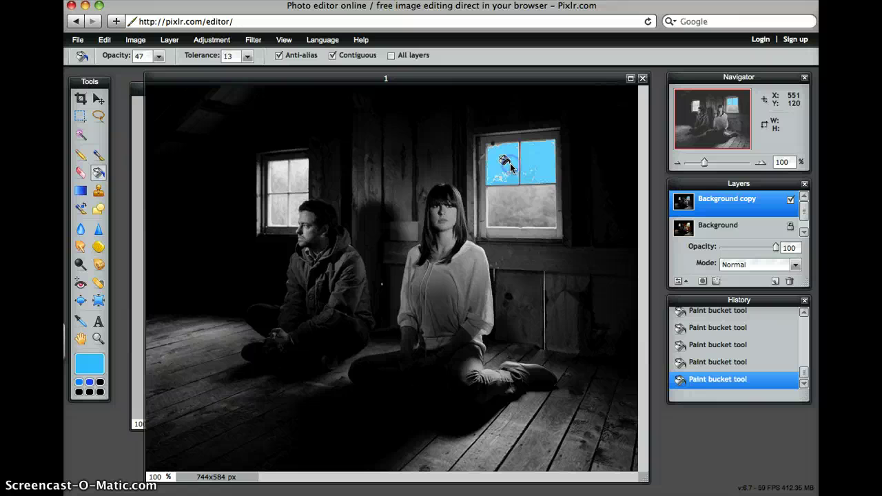
{"action": "left_click", "coordinate": [535, 186]}
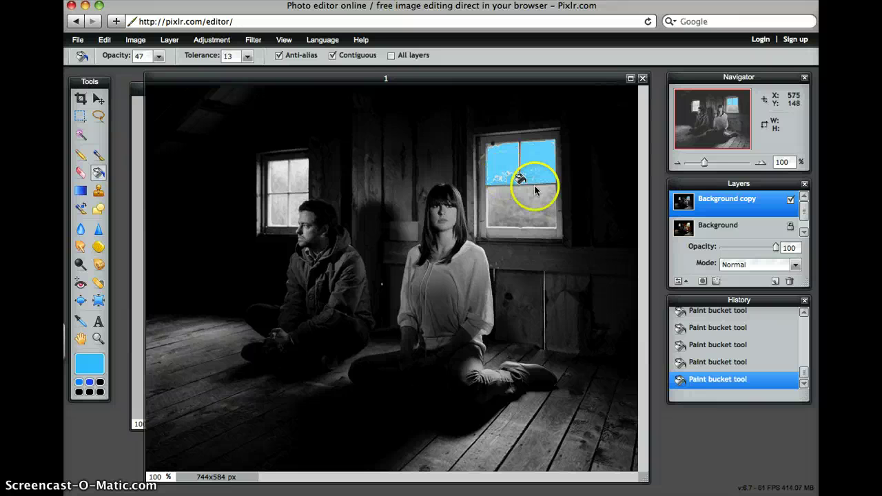
{"action": "left_click", "coordinate": [506, 217]}
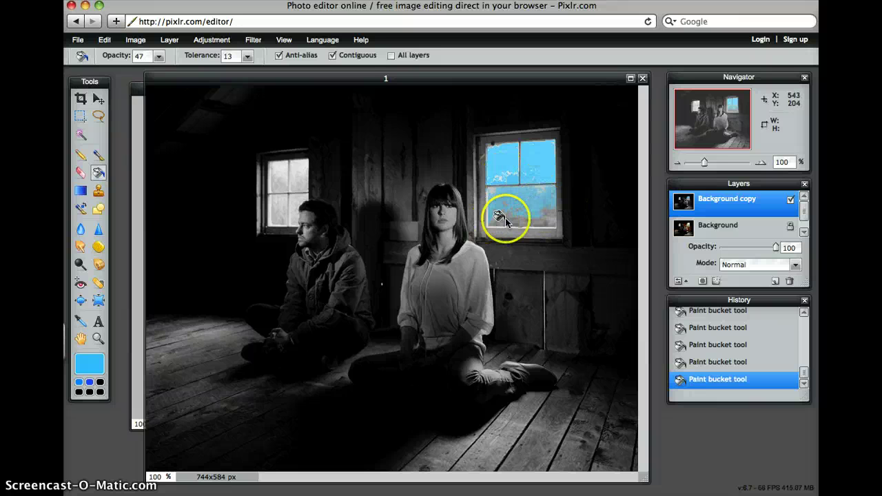
{"action": "left_click", "coordinate": [552, 226]}
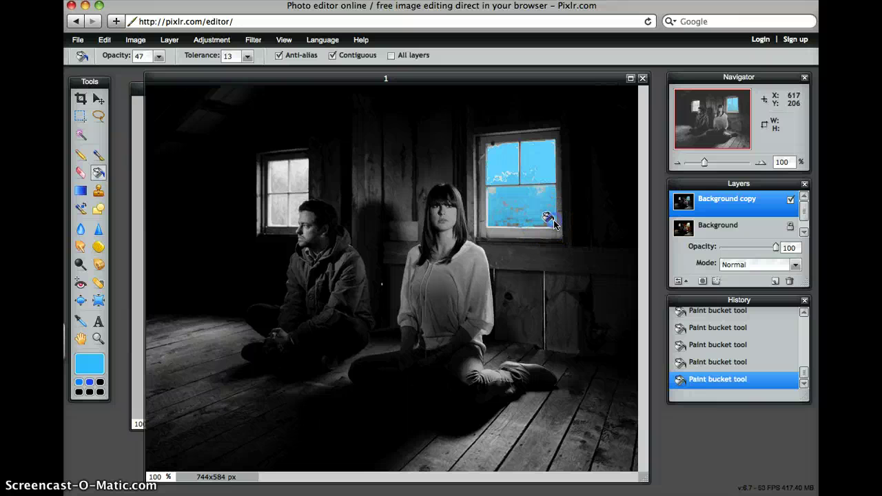
Lower the Background copy opacity to 44 and pick the 30 px soft brush
{"action": "left_click_drag", "start_coordinate": [775, 247], "coordinate": [744, 249]}
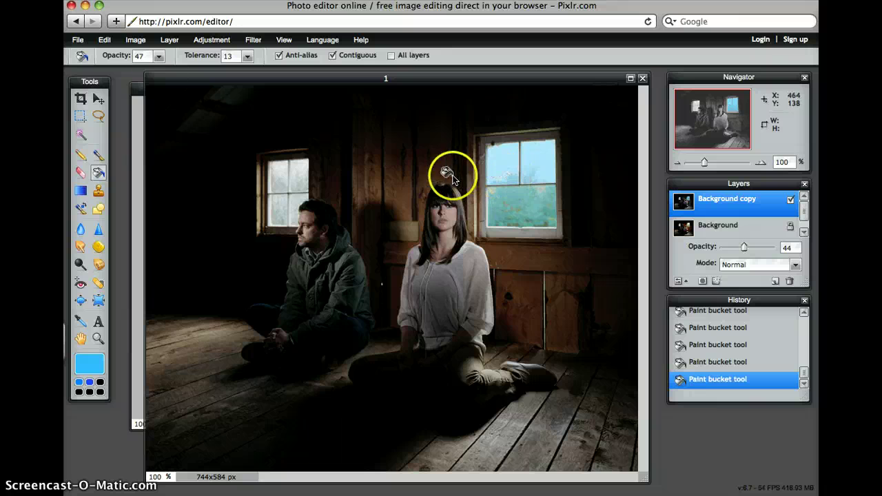
{"action": "left_click", "coordinate": [97, 157]}
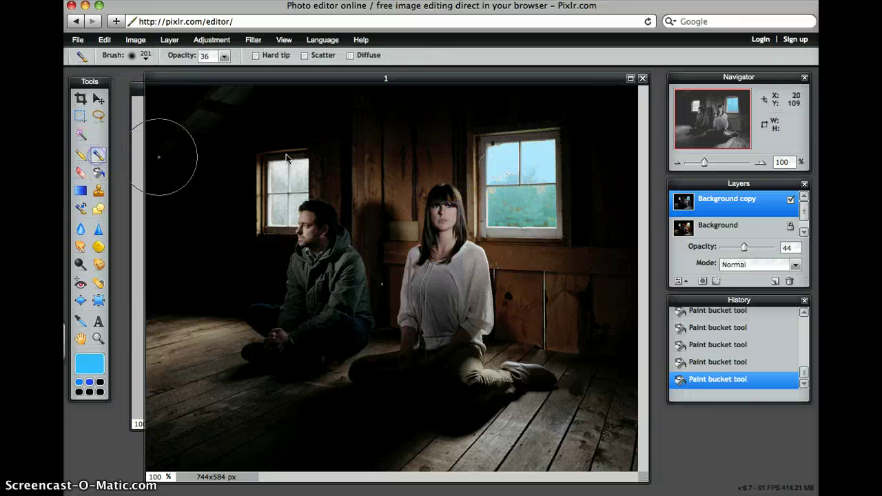
{"action": "left_click", "coordinate": [144, 57]}
{"action": "left_click", "coordinate": [226, 123]}
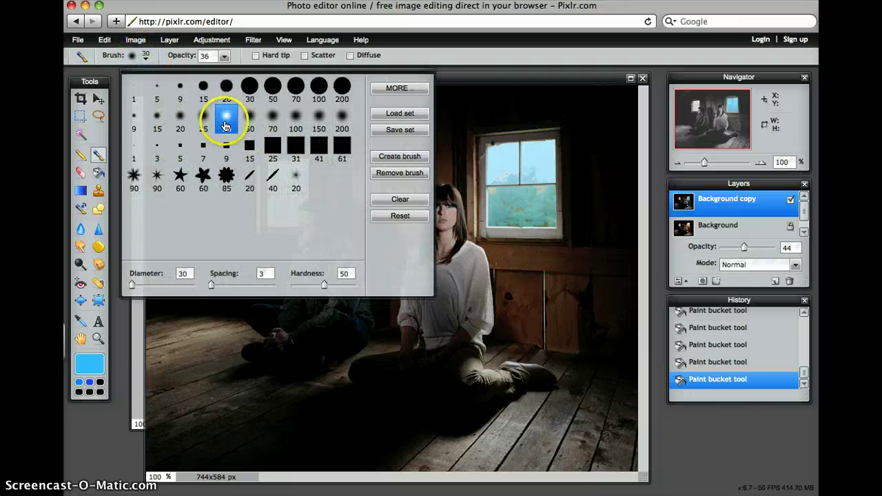
{"action": "left_click", "coordinate": [506, 177]}
Paint light blue over the window's left pane and reduce brush opacity to 21
{"action": "mouse_move", "coordinate": [507, 177]}
{"action": "left_mouse_down"}
{"action": "mouse_move", "coordinate": [489, 182]}
{"action": "mouse_move", "coordinate": [492, 175]}
{"action": "left_mouse_up"}
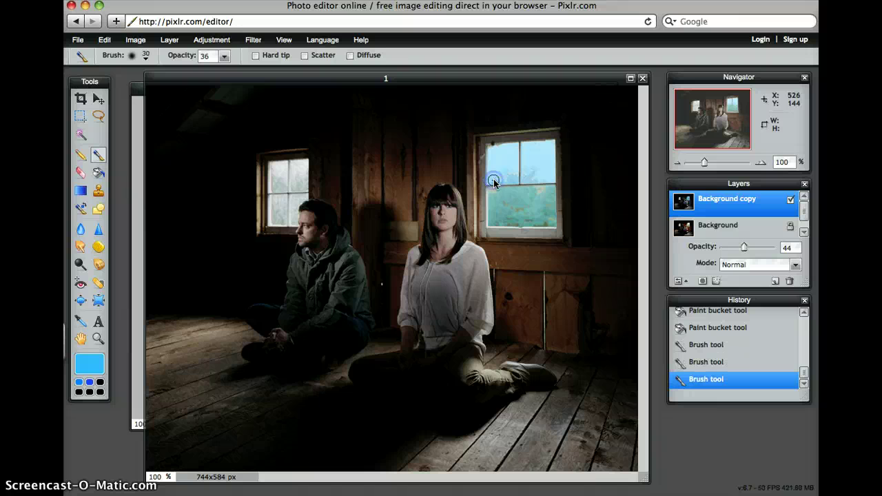
{"action": "left_click", "coordinate": [513, 176]}
{"action": "left_click", "coordinate": [224, 56]}
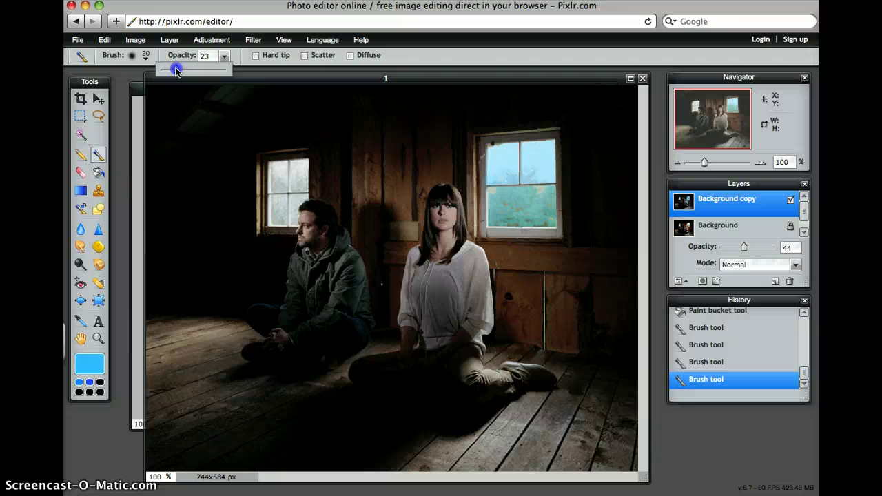
{"action": "left_click_drag", "start_coordinate": [175, 71], "coordinate": [174, 70]}
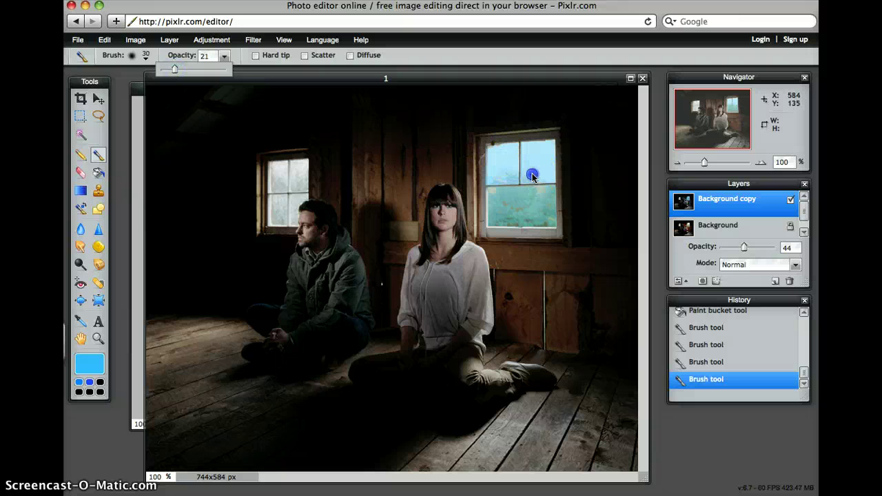
Brush soft blue along the right window's left edge and over its panes
{"action": "left_click_drag", "start_coordinate": [533, 177], "coordinate": [544, 173]}
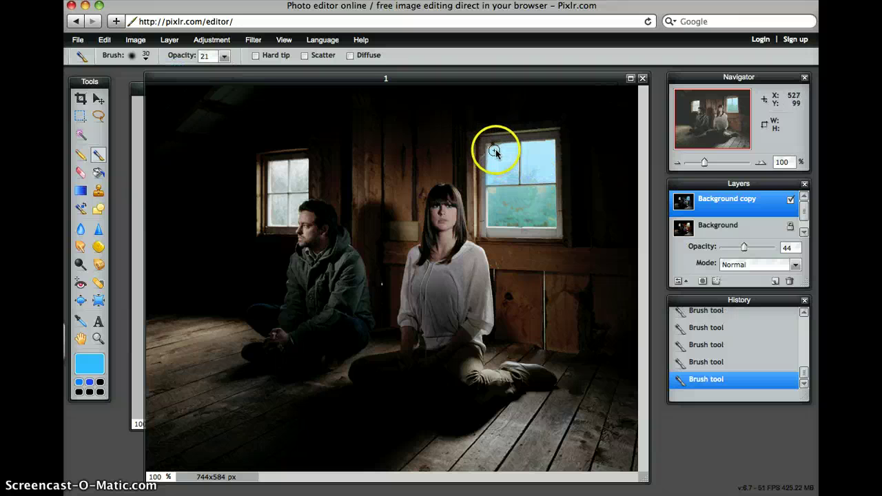
{"action": "mouse_move", "coordinate": [494, 151]}
{"action": "left_mouse_down"}
{"action": "mouse_move", "coordinate": [493, 196]}
{"action": "mouse_move", "coordinate": [547, 188]}
{"action": "mouse_move", "coordinate": [550, 221]}
{"action": "mouse_move", "coordinate": [497, 223]}
{"action": "left_mouse_up"}
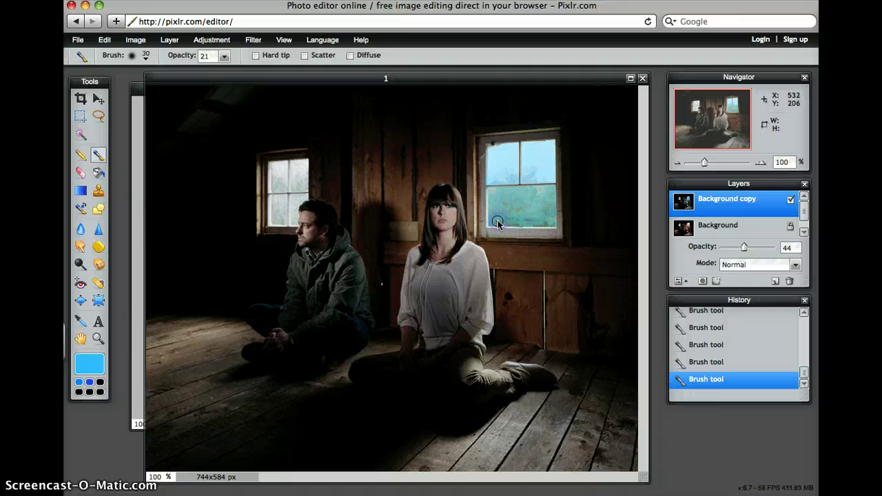
{"action": "left_click", "coordinate": [545, 173]}
{"action": "left_click", "coordinate": [604, 246]}
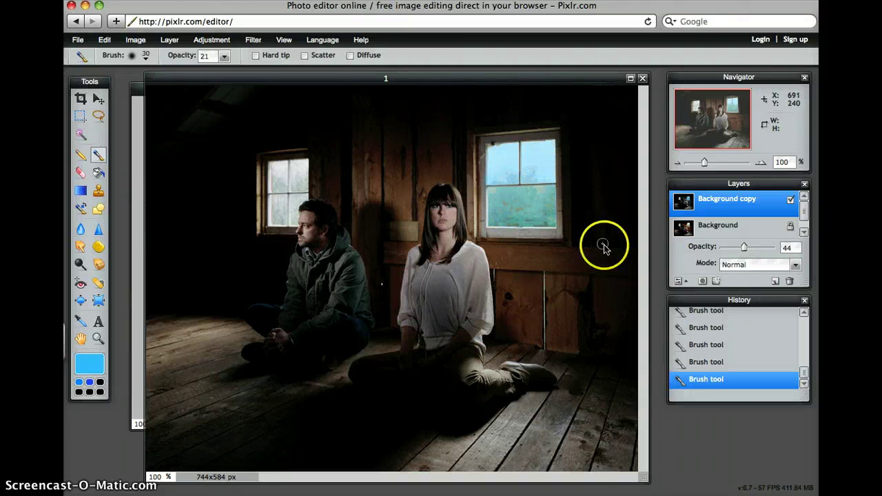
{"action": "left_click", "coordinate": [506, 204]}
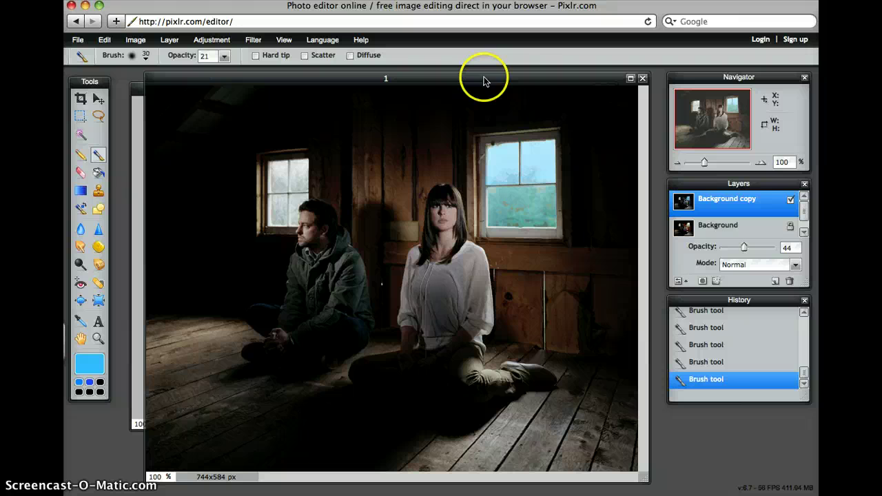
Desaturate the Background layer, then return to the Background copy layer
{"action": "left_click", "coordinate": [731, 227]}
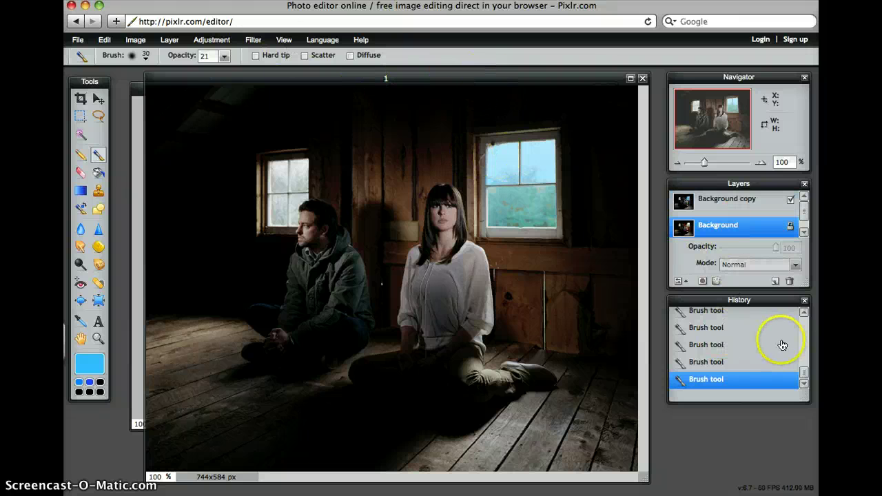
{"action": "left_click", "coordinate": [803, 312]}
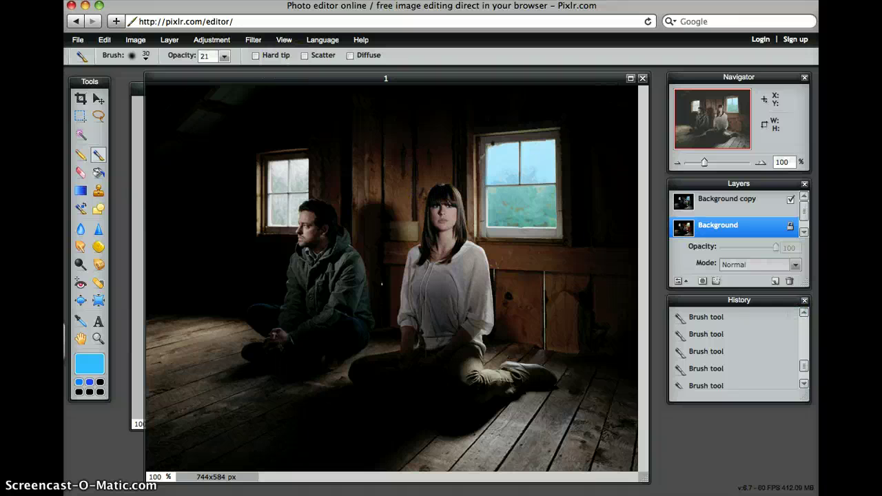
{"action": "left_click", "coordinate": [206, 41]}
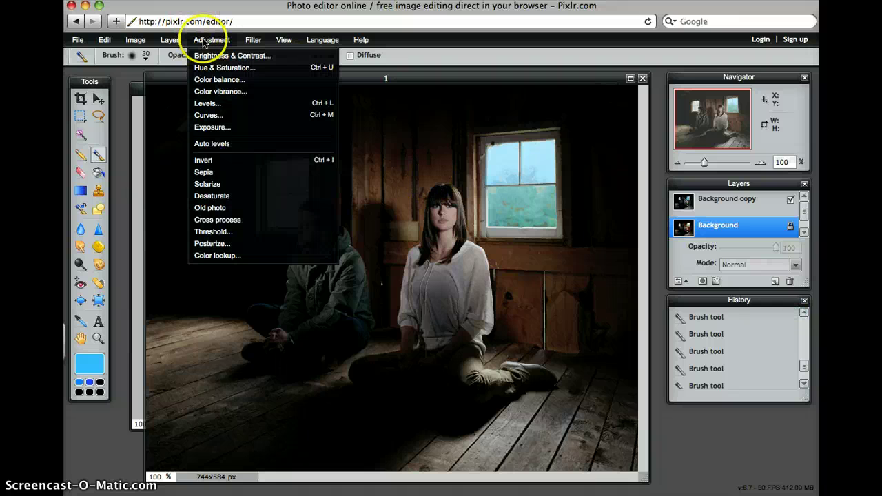
{"action": "left_click", "coordinate": [231, 198]}
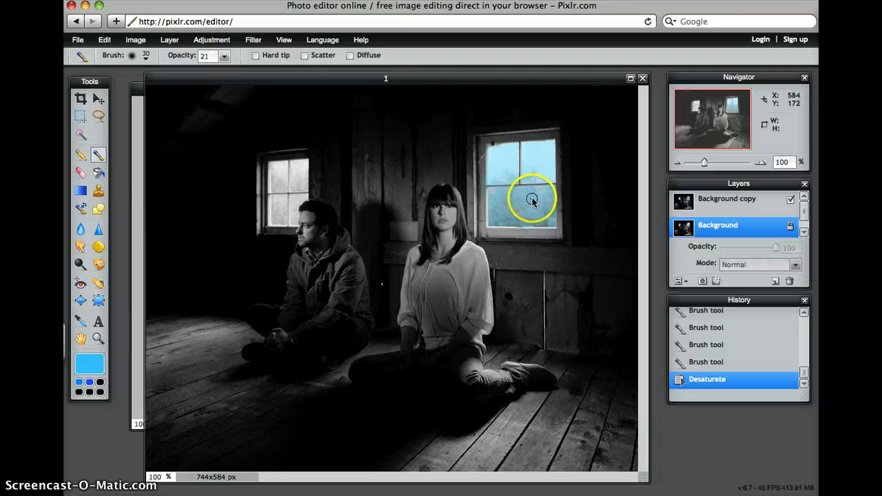
{"action": "left_click", "coordinate": [756, 198]}
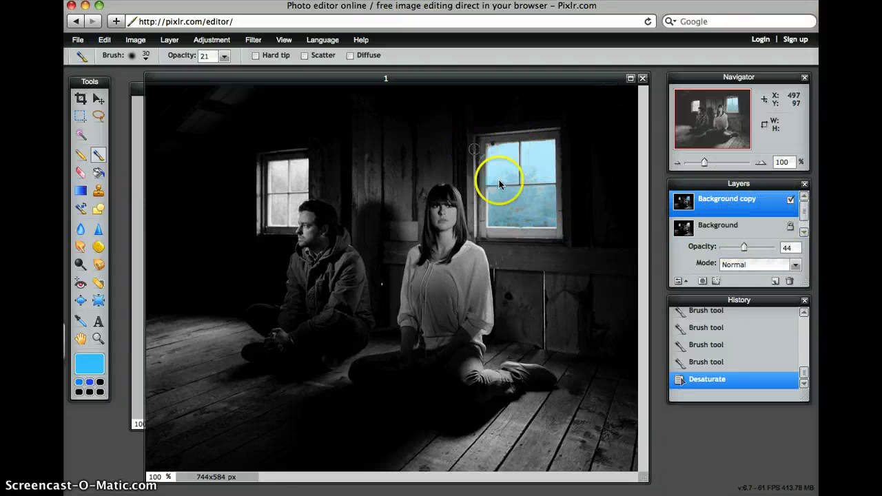
{"action": "left_click", "coordinate": [487, 204]}
Brush one more soft blue stroke across the right window on Background copy
{"action": "mouse_move", "coordinate": [487, 204]}
{"action": "left_mouse_down"}
{"action": "mouse_move", "coordinate": [494, 276]}
{"action": "mouse_move", "coordinate": [539, 218]}
{"action": "mouse_move", "coordinate": [537, 184]}
{"action": "mouse_move", "coordinate": [389, 179]}
{"action": "mouse_move", "coordinate": [344, 159]}
{"action": "mouse_move", "coordinate": [350, 203]}
{"action": "mouse_move", "coordinate": [388, 195]}
{"action": "mouse_move", "coordinate": [388, 248]}
{"action": "left_mouse_up"}
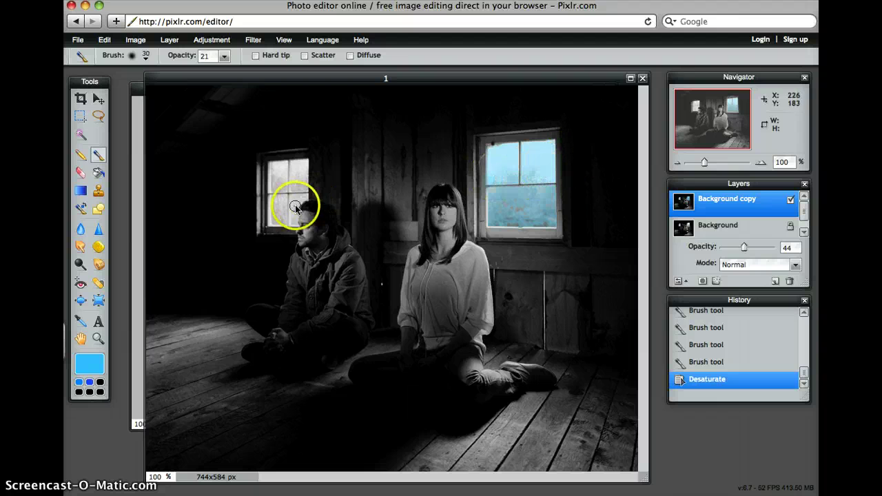